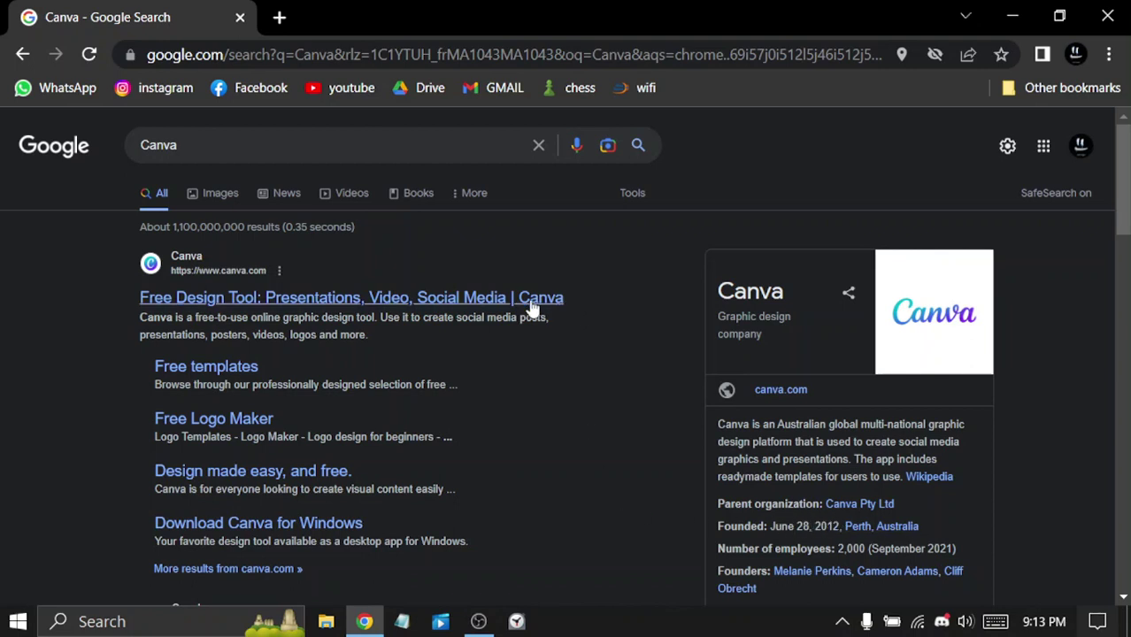
# Open the official Canva website from the Google results for 'Canva'.
pyautogui.click(293, 305)
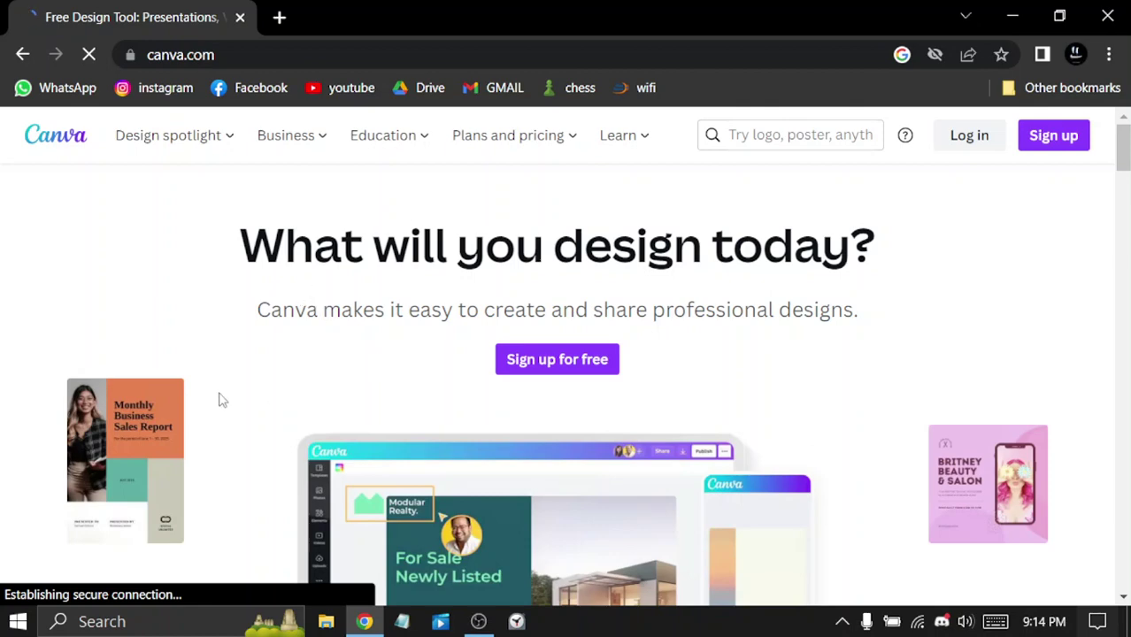
# Start a free Canva sign-up and choose Continue with Google.
pyautogui.click(563, 372)
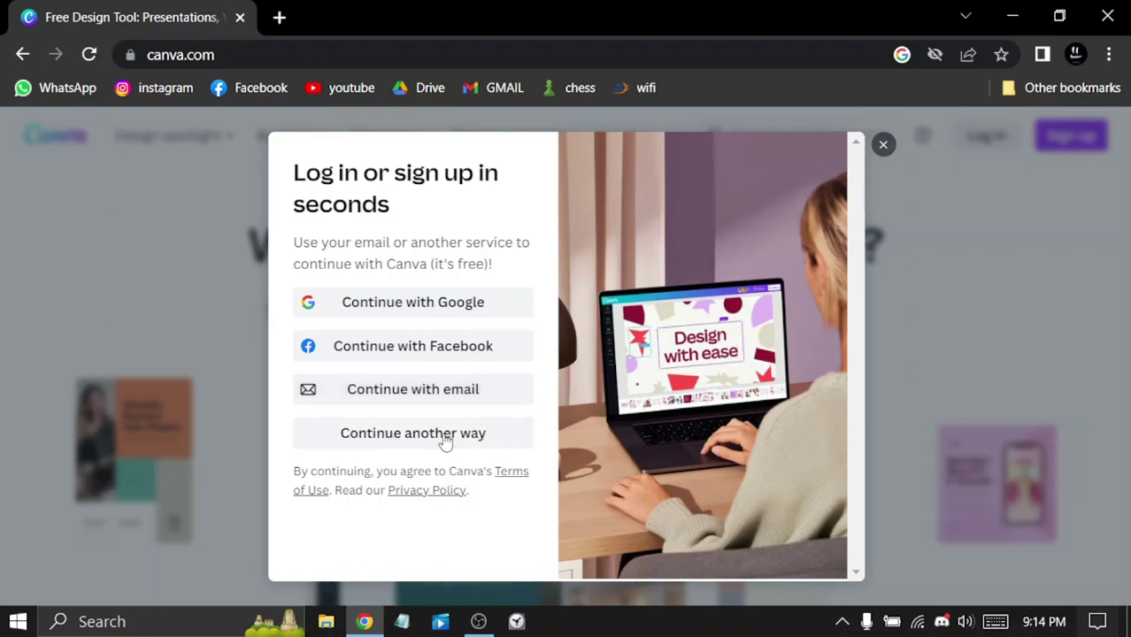
pyautogui.click(450, 305)
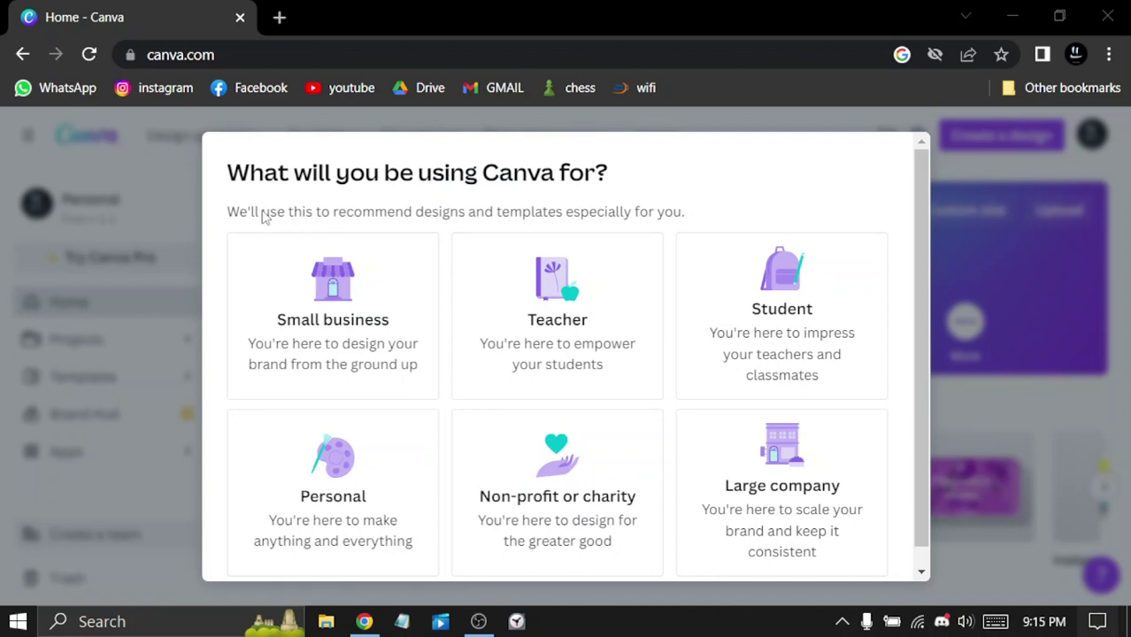
# Finish onboarding as a Student at High School level and skip inviting teammates.
pyautogui.scroll(-1, 593, 303)
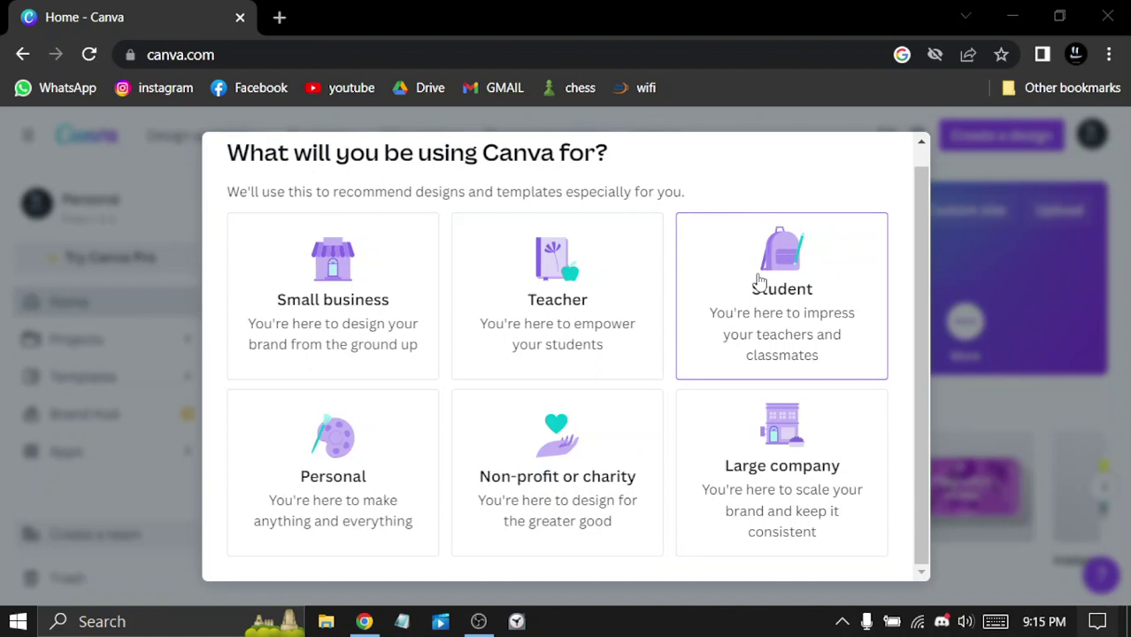
pyautogui.click(759, 281)
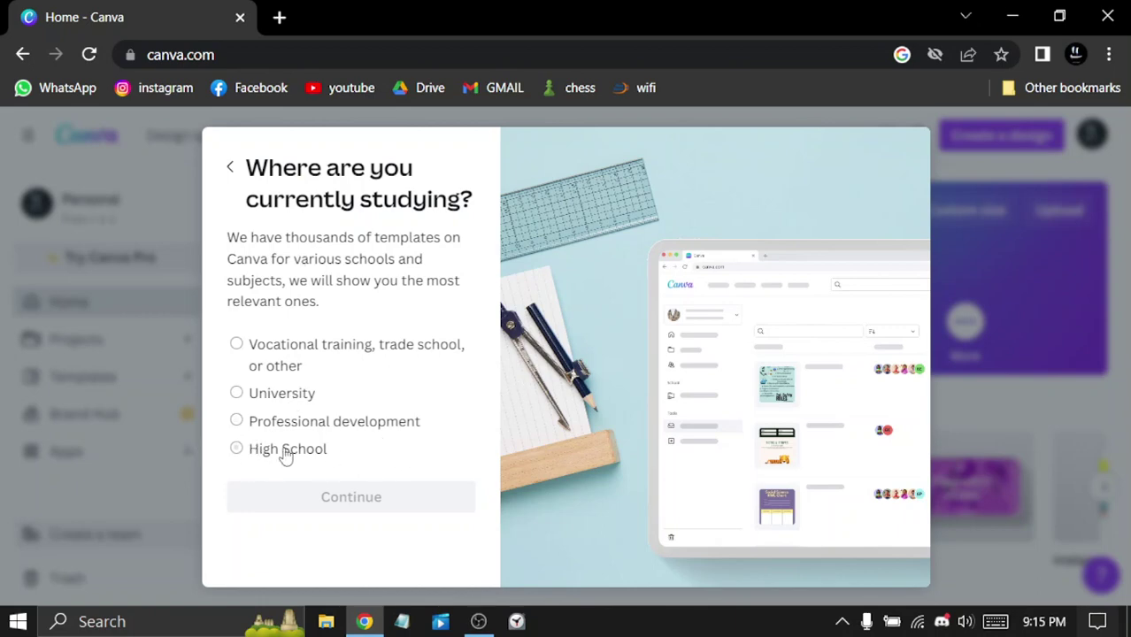
pyautogui.click(361, 453)
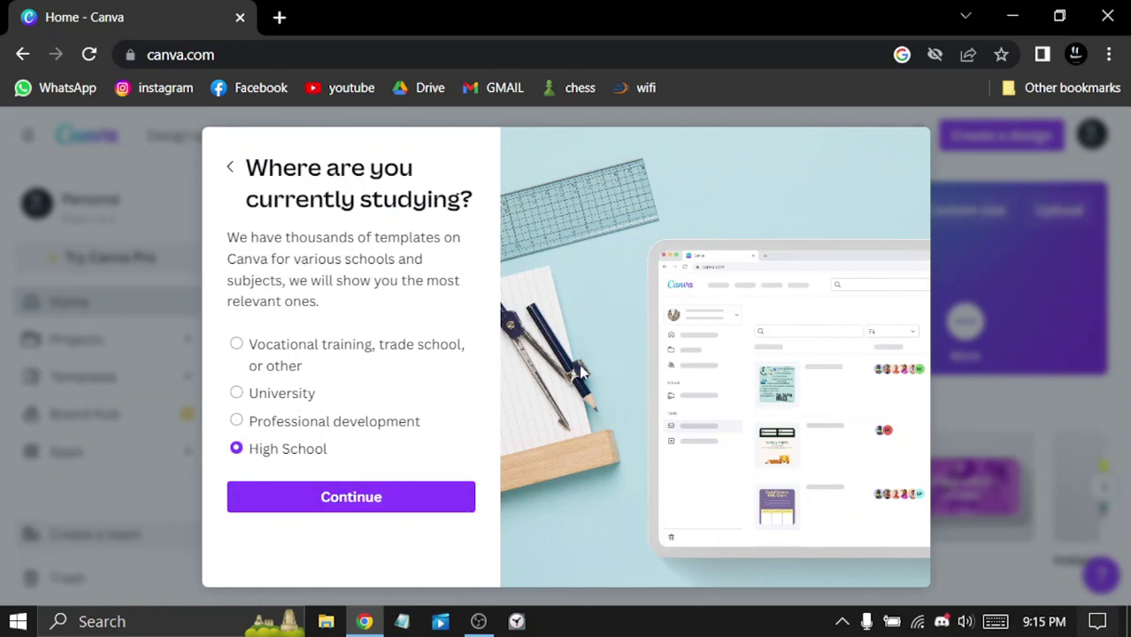
pyautogui.click(354, 497)
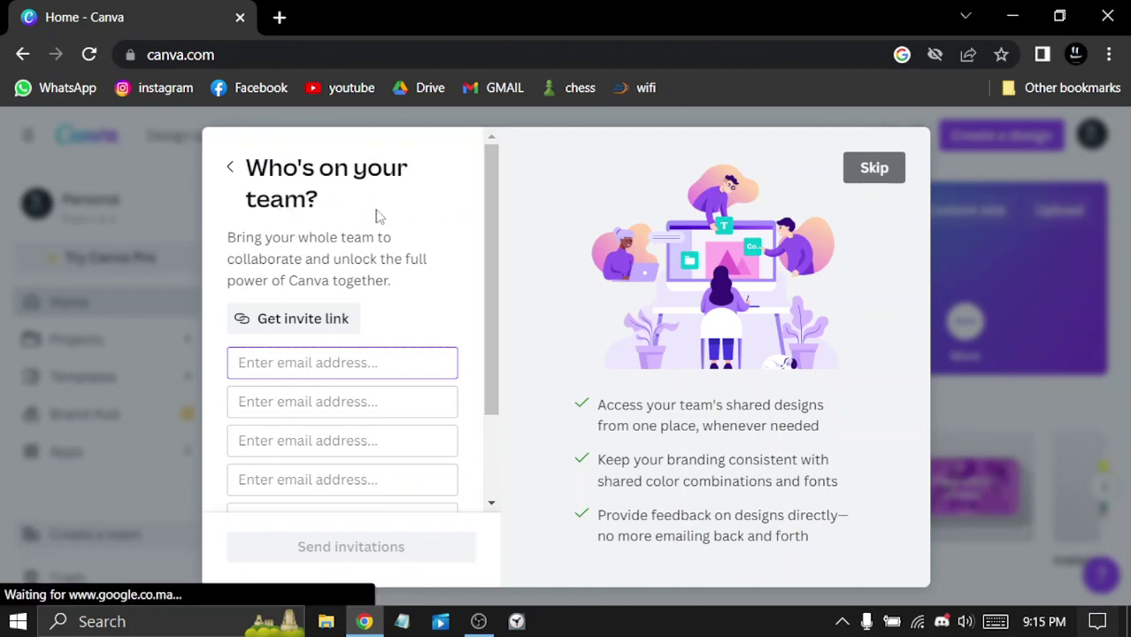
pyautogui.scroll(-2, 392, 277)
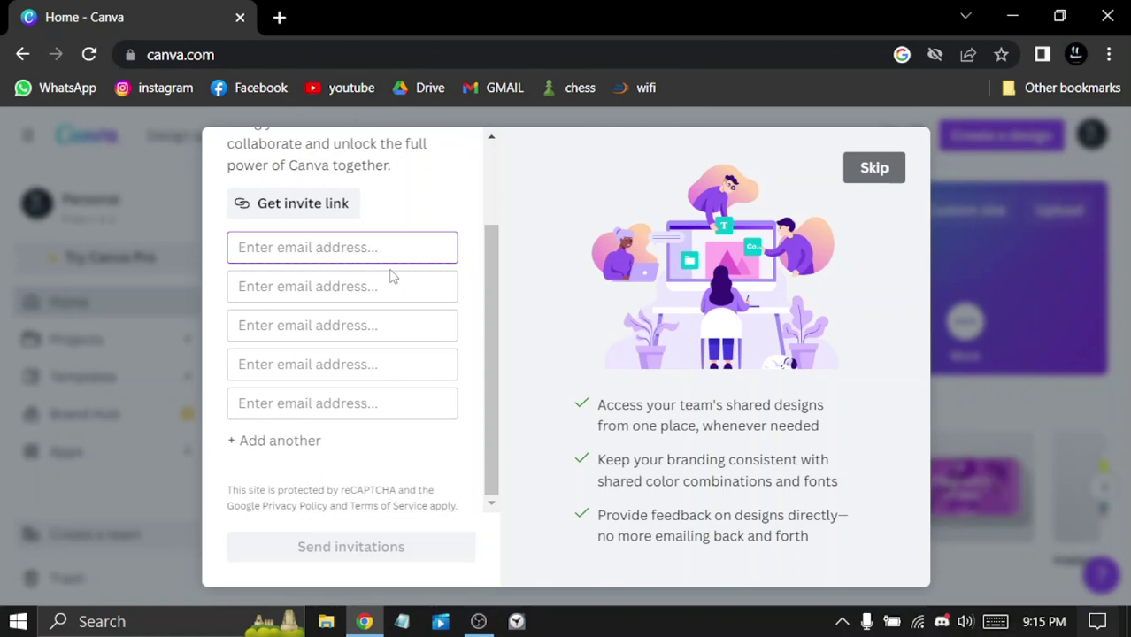
pyautogui.scroll(2, 391, 252)
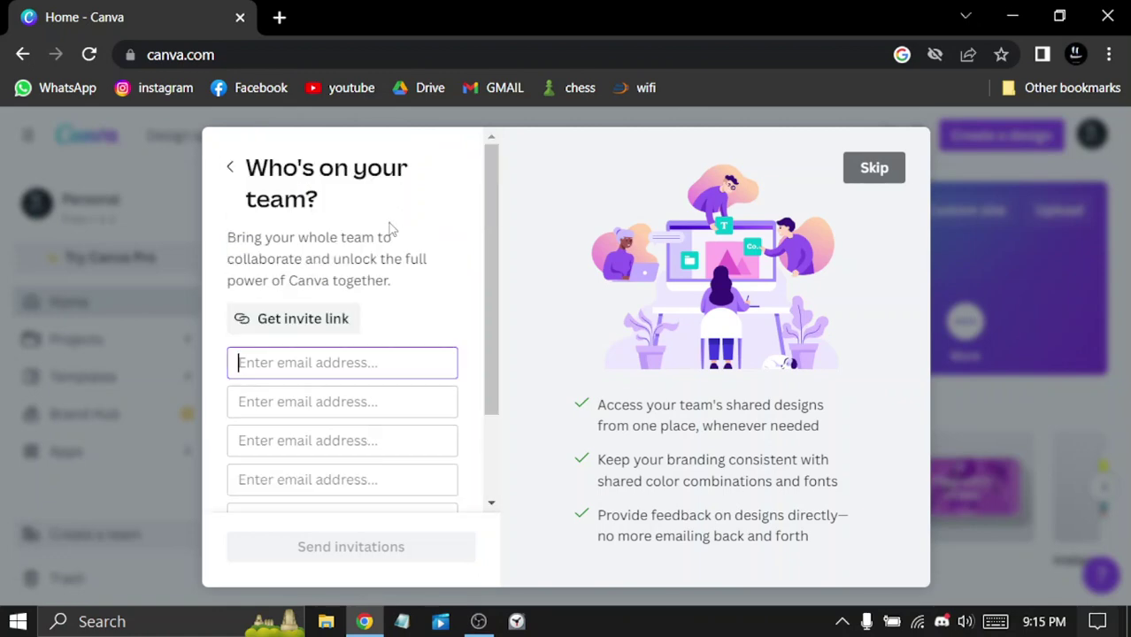
pyautogui.click(856, 177)
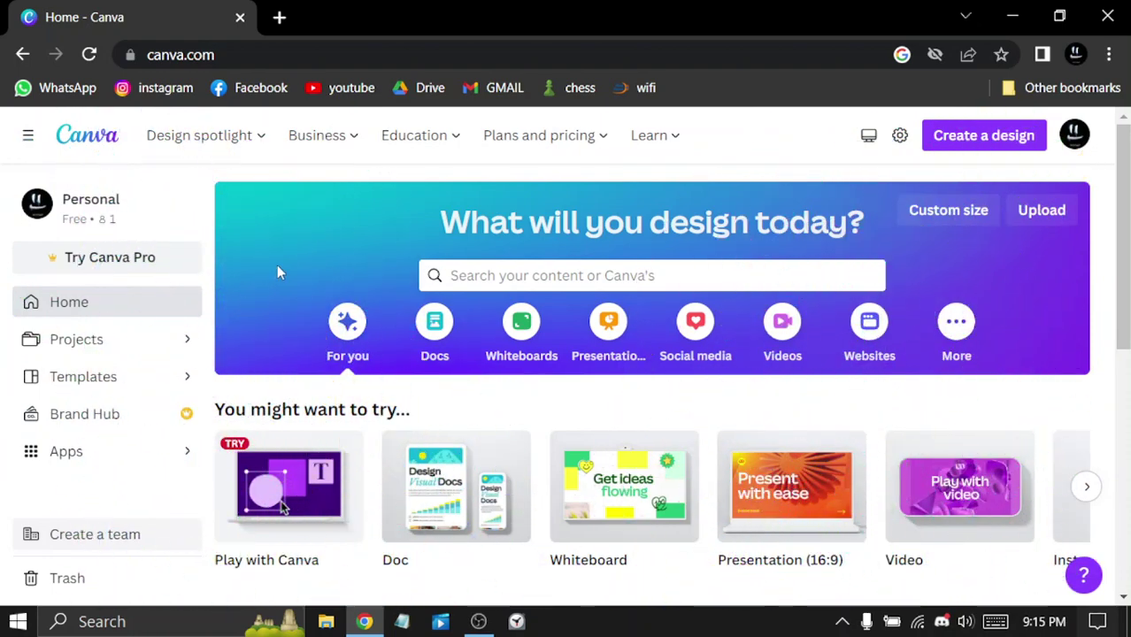
# Use 'Create a design' to open a new blank Doc, 'Untitled design - Doc'.
pyautogui.scroll(-3, 282, 258)
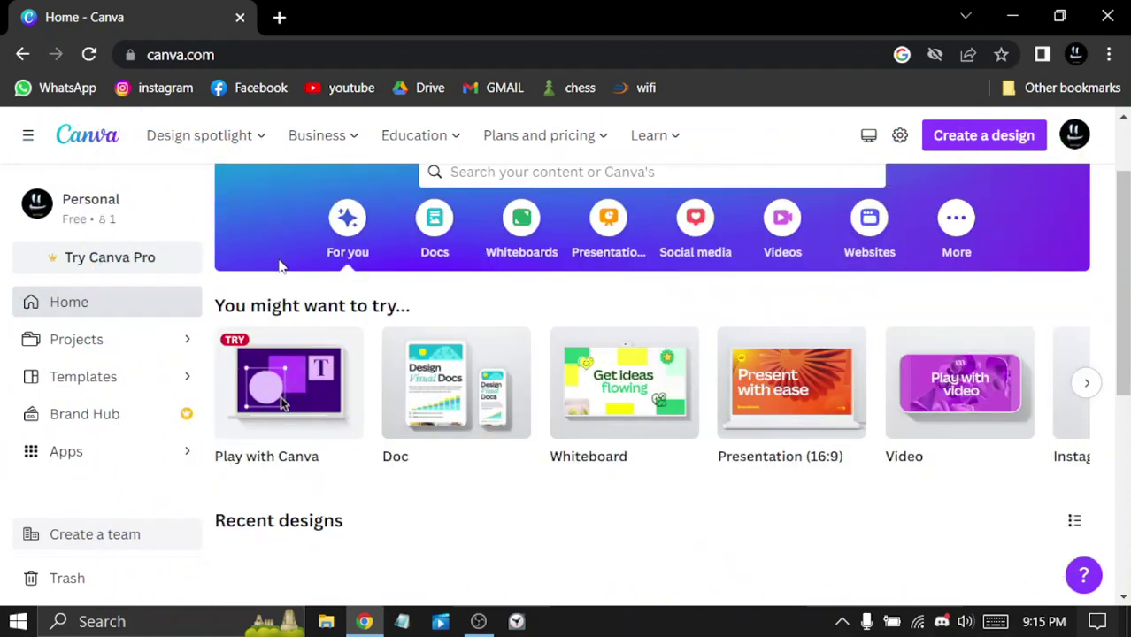
pyautogui.scroll(3, 175, 405)
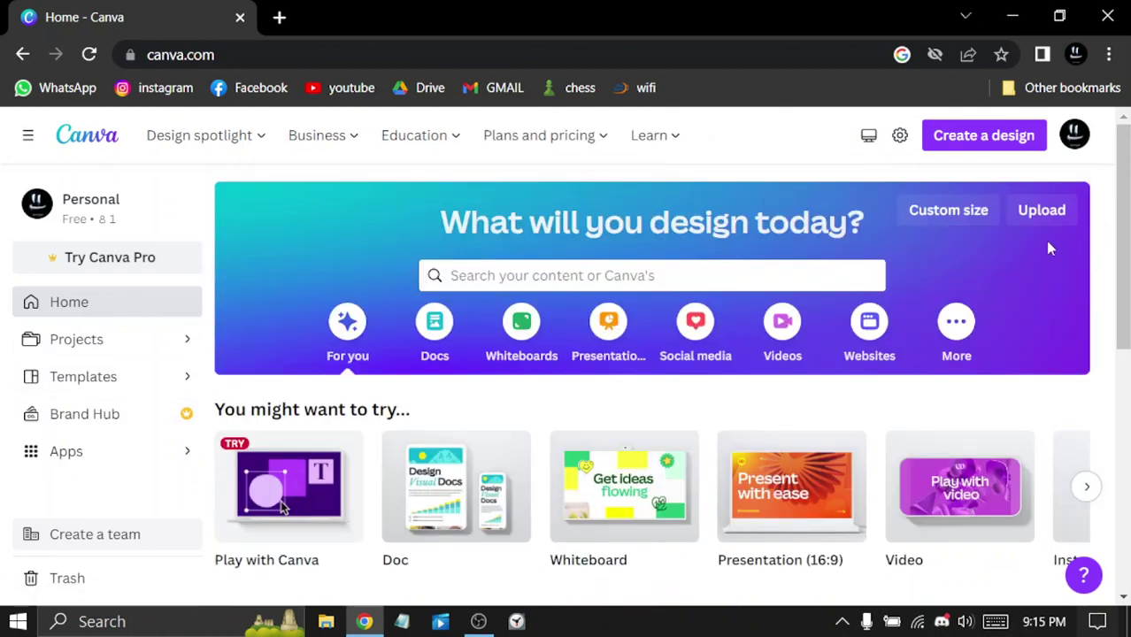
pyautogui.scroll(-5, 1045, 240)
pyautogui.scroll(4, 1042, 247)
pyautogui.scroll(2, 1040, 241)
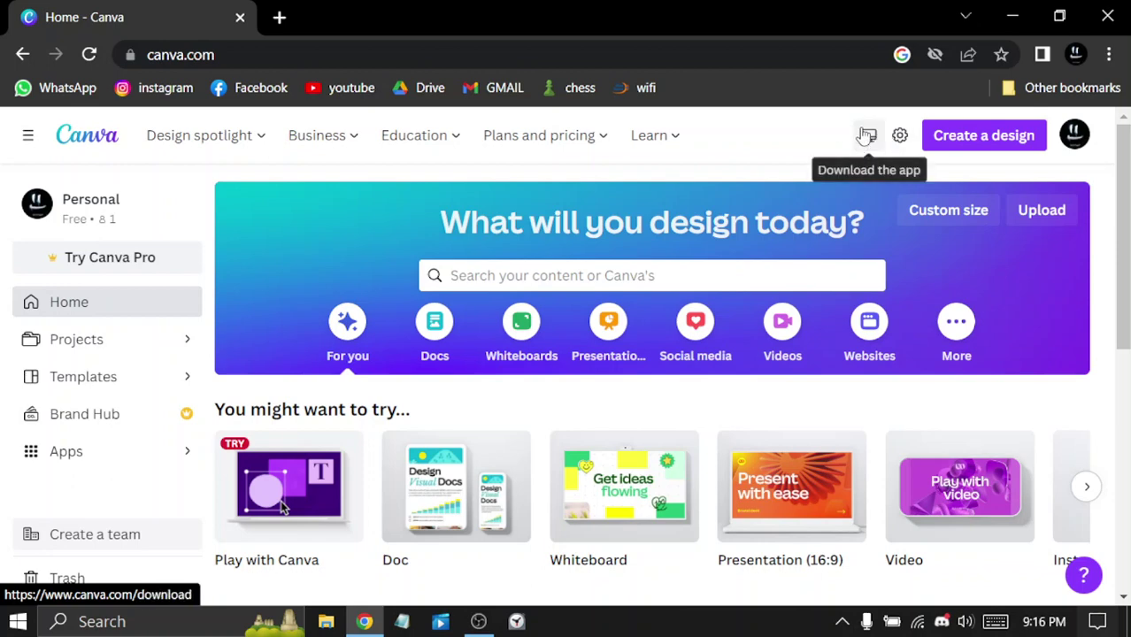
pyautogui.click(987, 147)
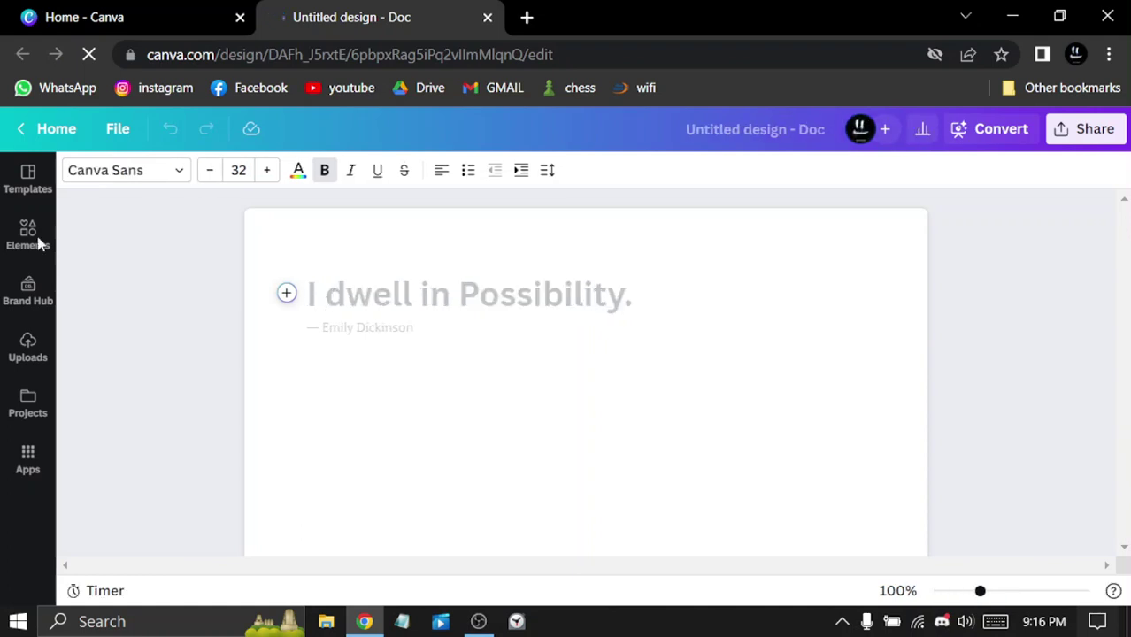
# Insert the grey-and-black Team Retrospective banner from the Doc templates, replacing the placeholder quote.
pyautogui.click(21, 180)
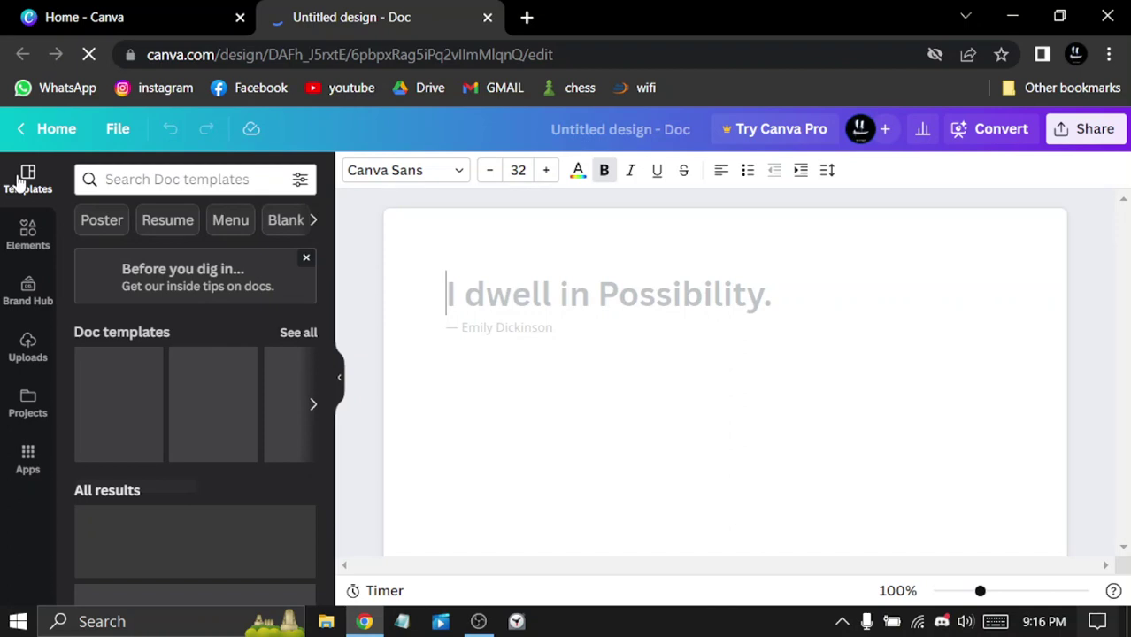
pyautogui.scroll(-3, 161, 299)
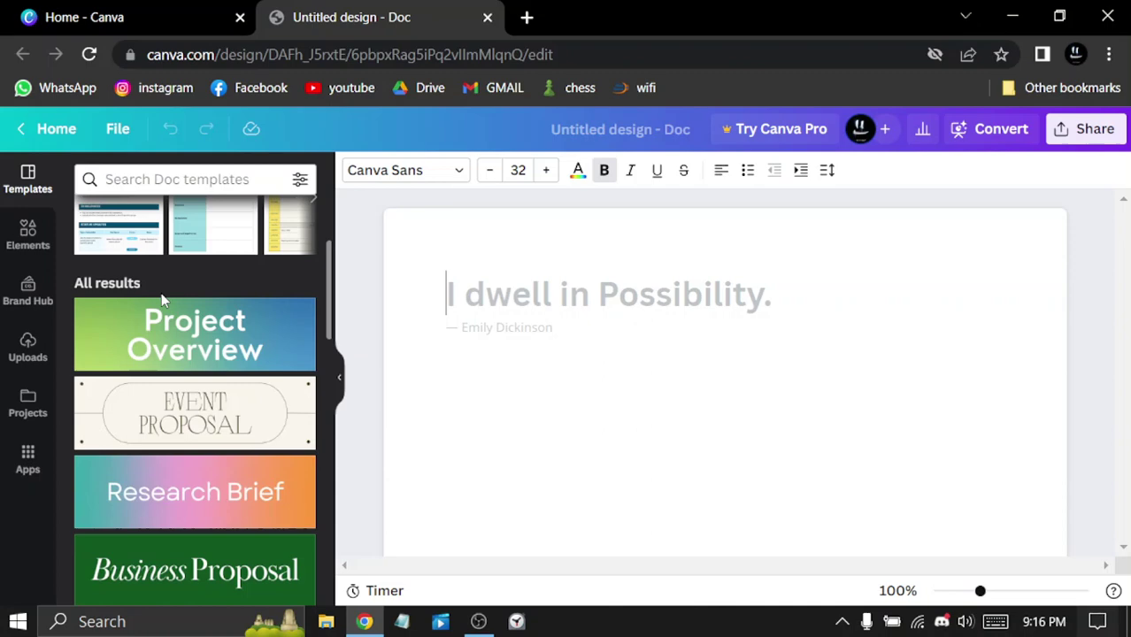
pyautogui.scroll(-3, 161, 297)
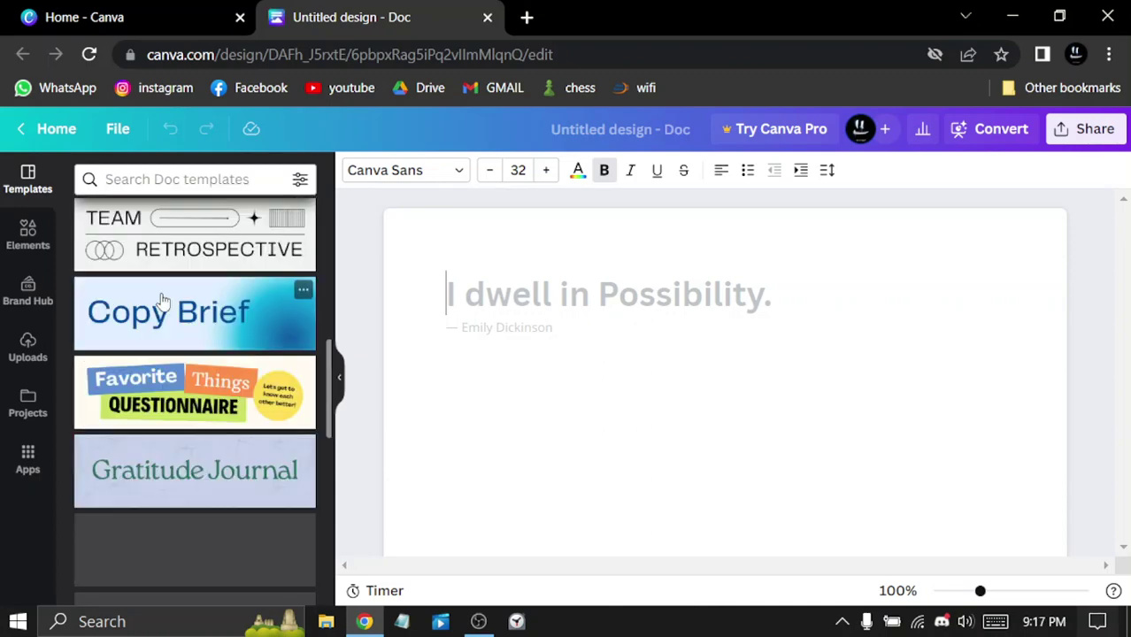
pyautogui.scroll(2, 162, 300)
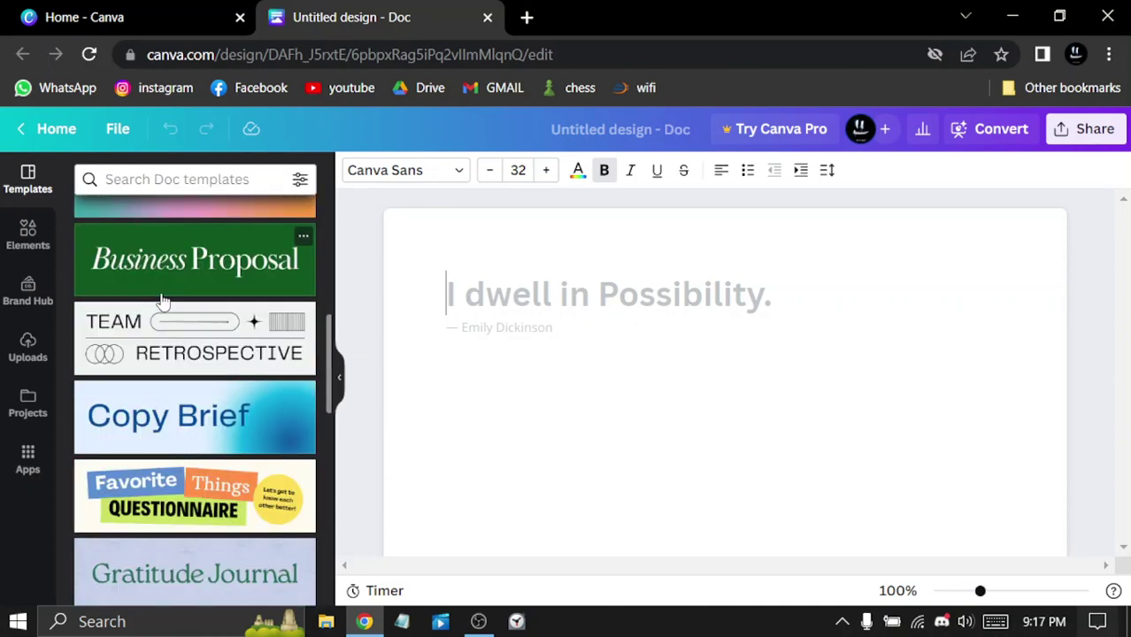
pyautogui.scroll(6, 162, 301)
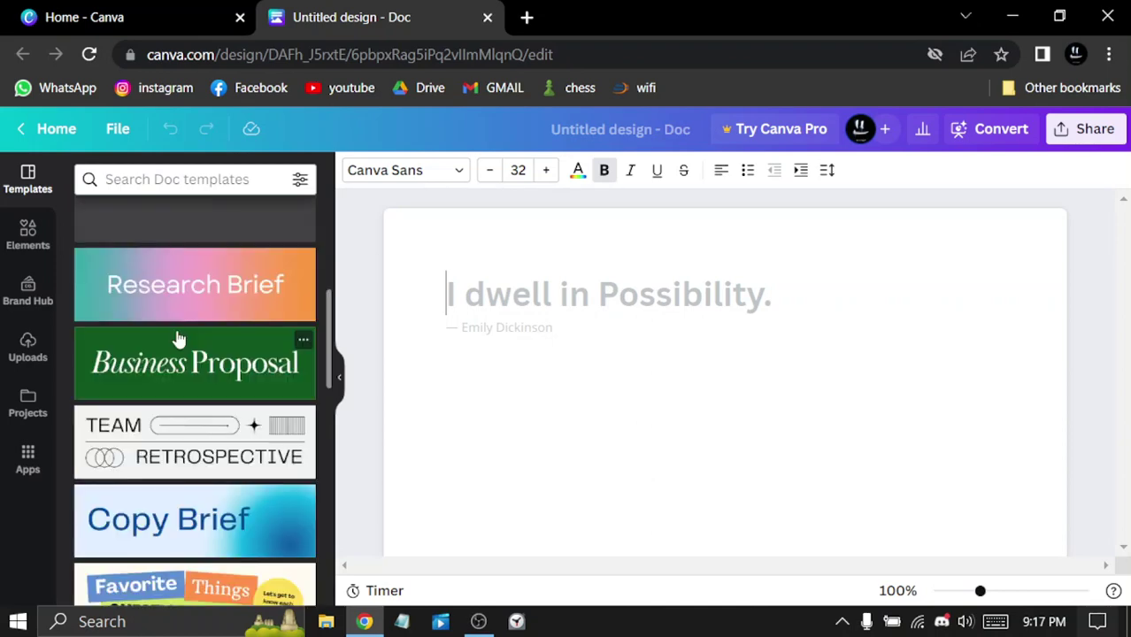
pyautogui.click(198, 429)
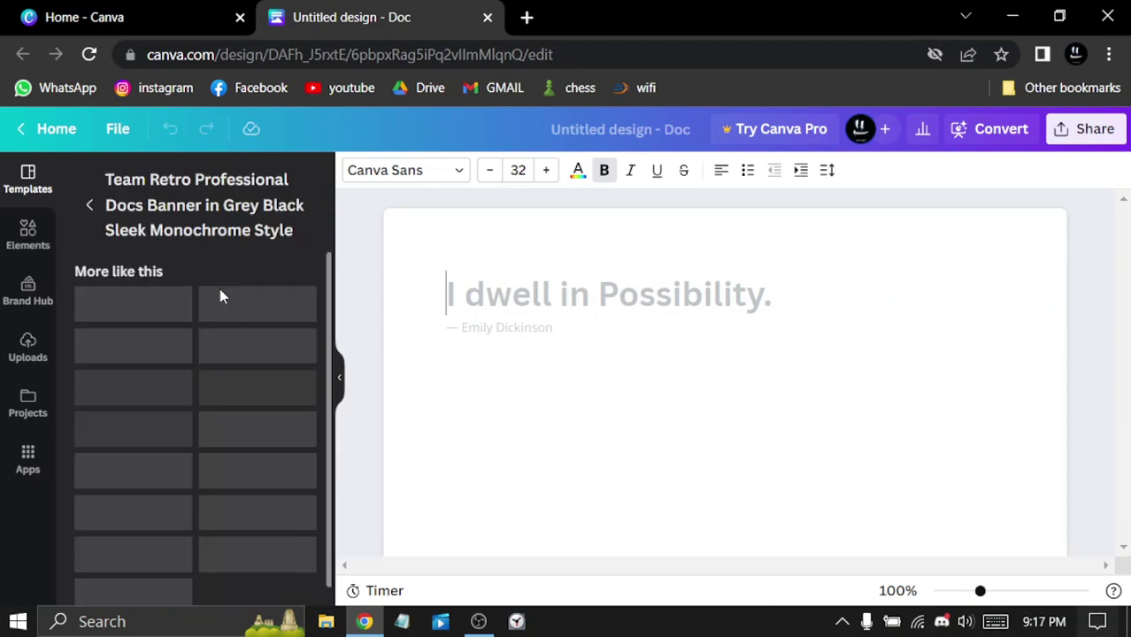
pyautogui.click(229, 181)
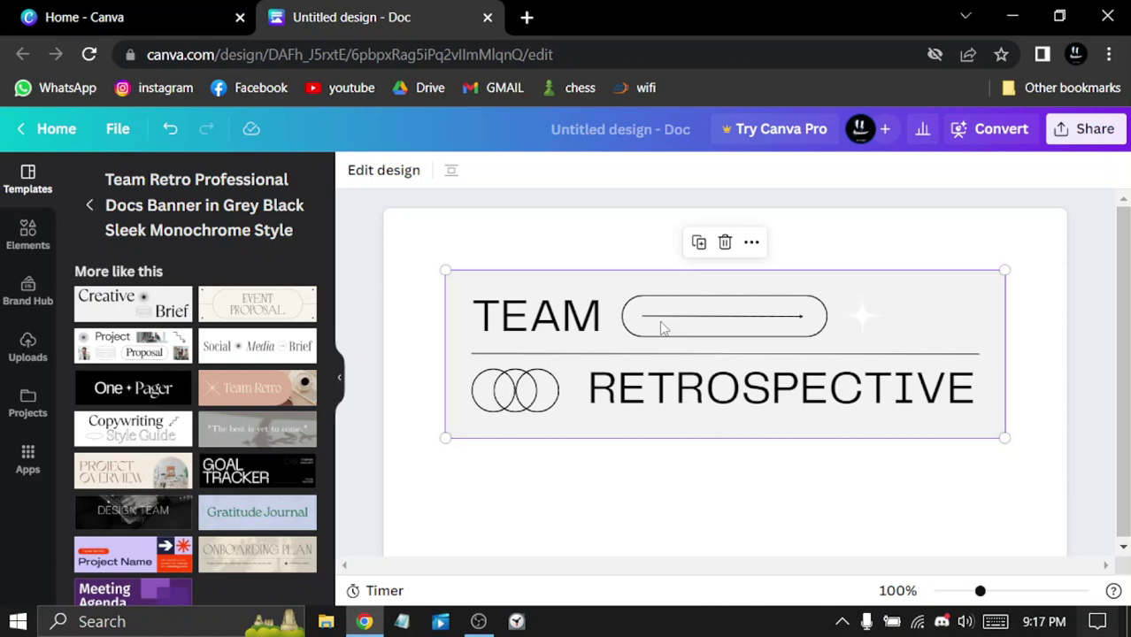
# Browse the Elements library and the Brand kit panel.
pyautogui.click(29, 246)
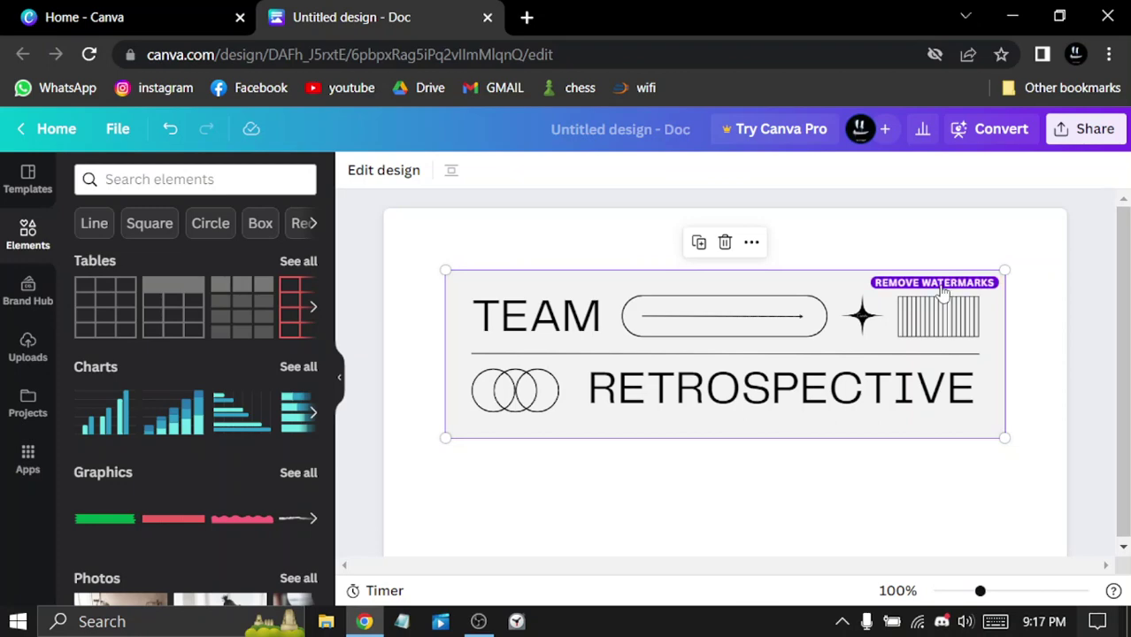
pyautogui.scroll(-4, 177, 390)
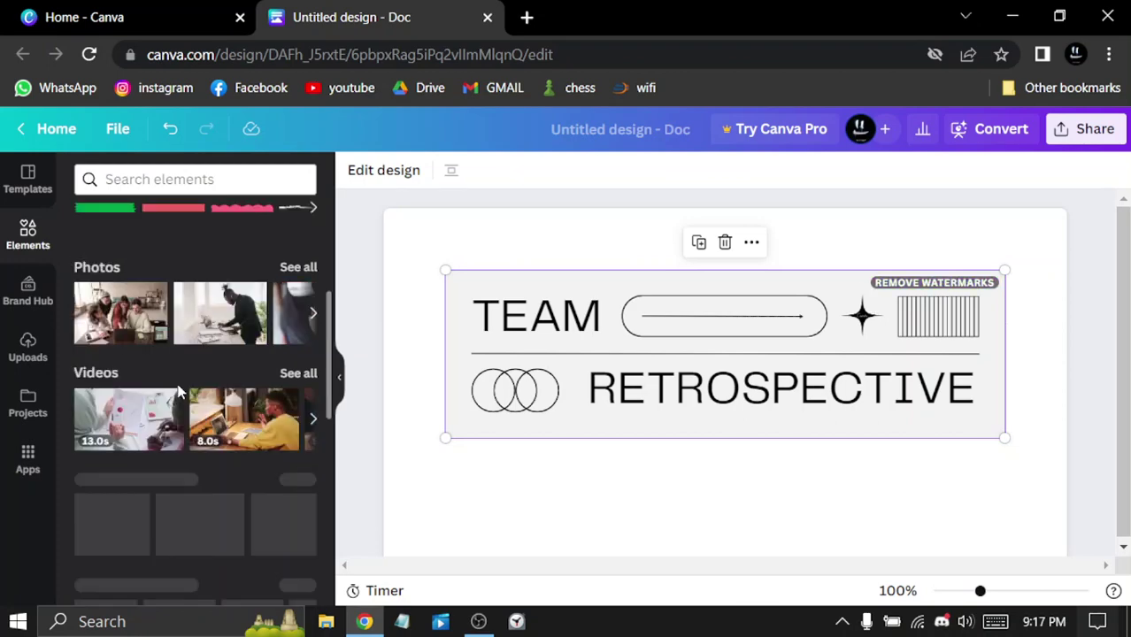
pyautogui.scroll(2, 177, 390)
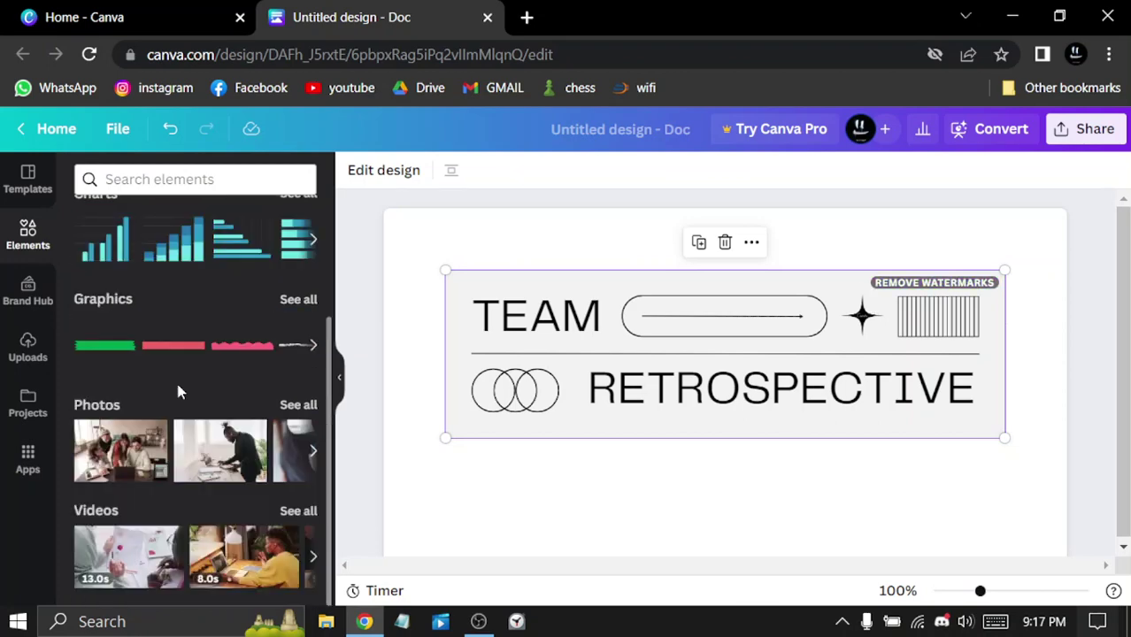
pyautogui.scroll(2, 177, 390)
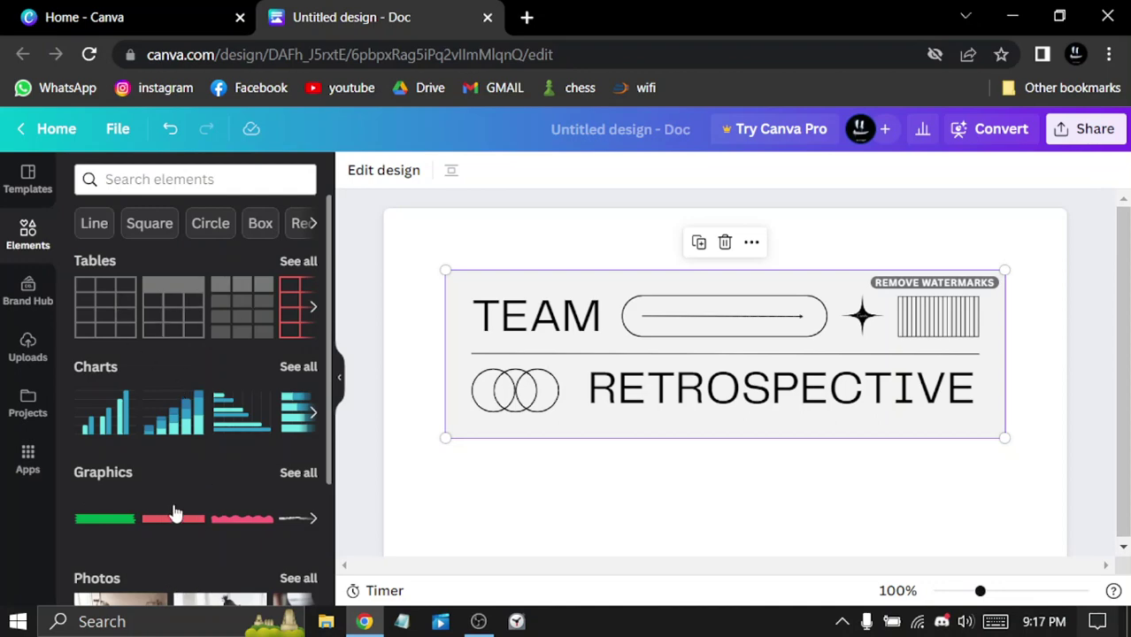
pyautogui.click(7, 298)
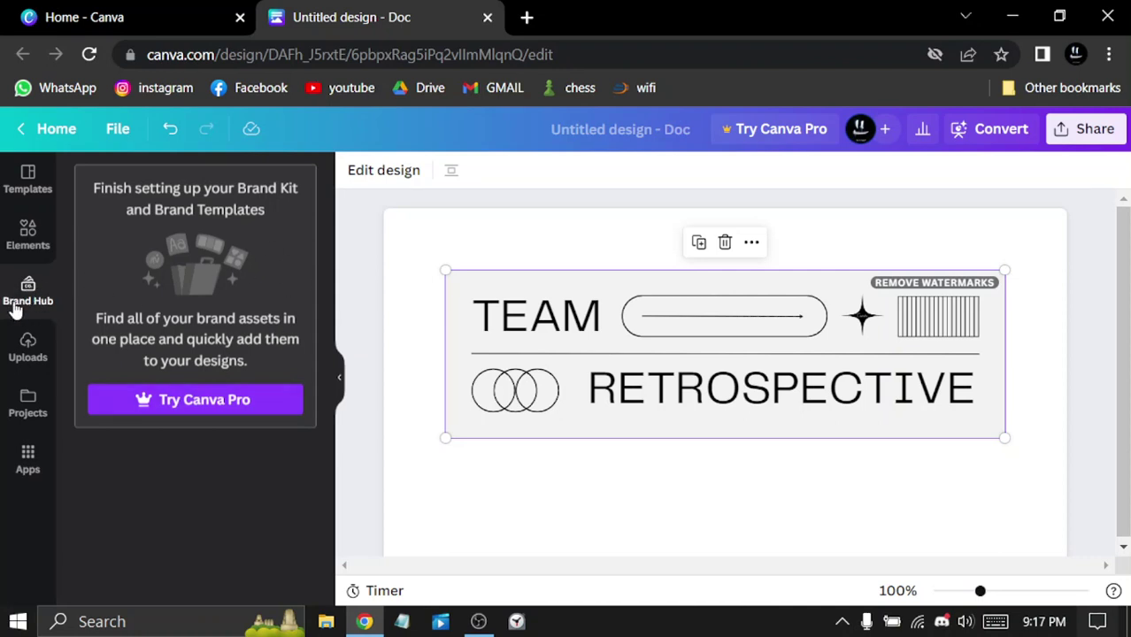
# Look through Uploads and Projects, then show the Apps panel.
pyautogui.click(30, 350)
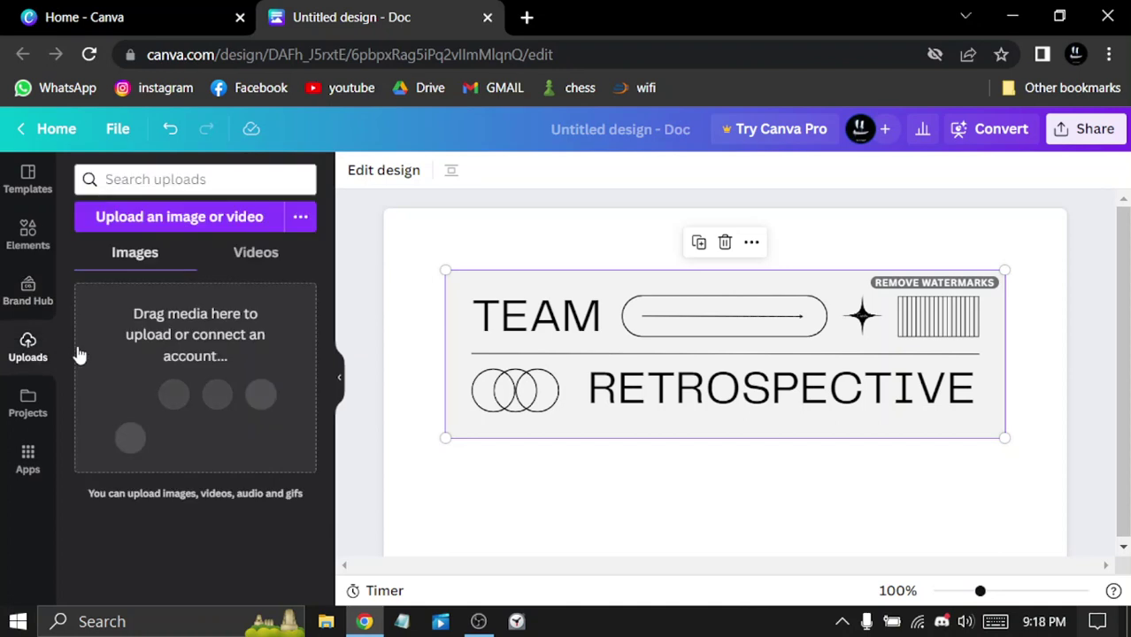
pyautogui.click(27, 400)
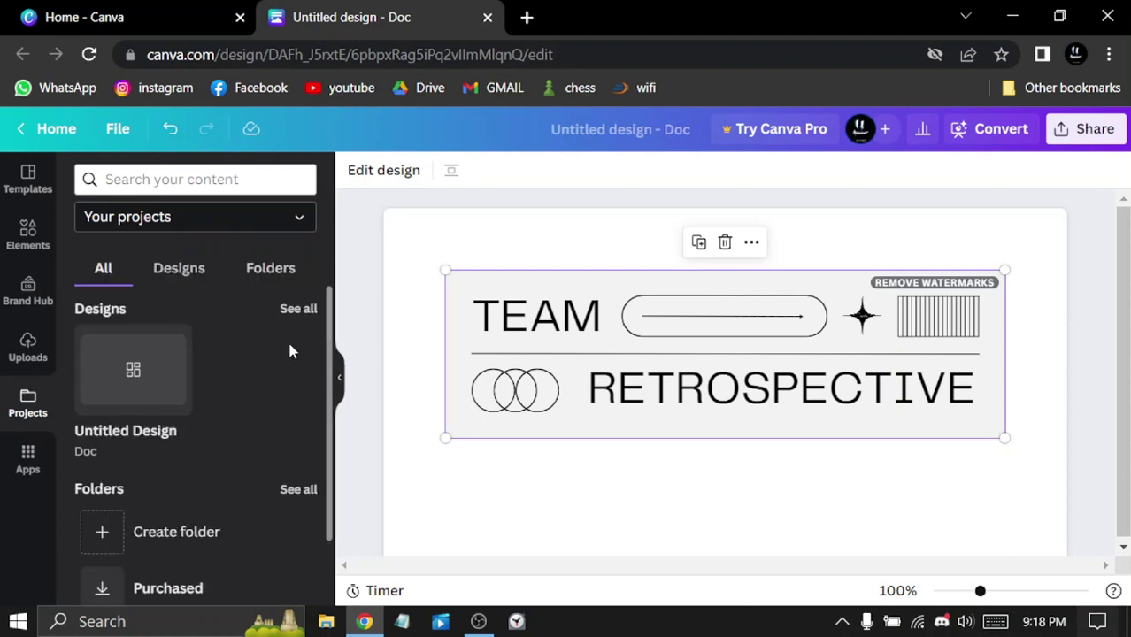
pyautogui.scroll(-1, 195, 447)
pyautogui.scroll(1, 177, 438)
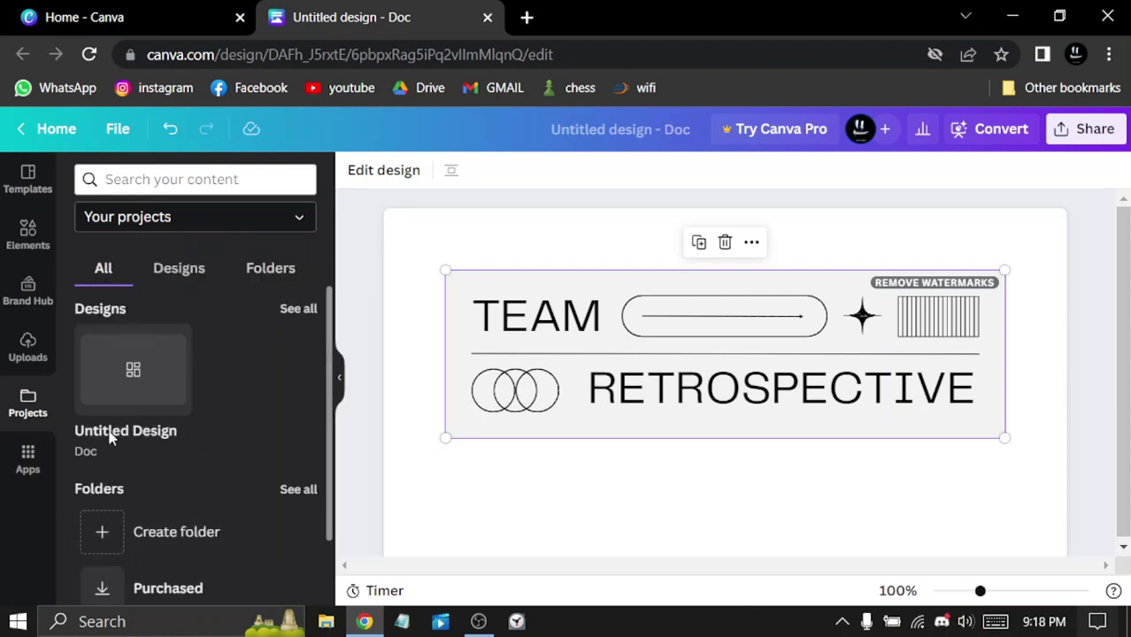
pyautogui.click(49, 454)
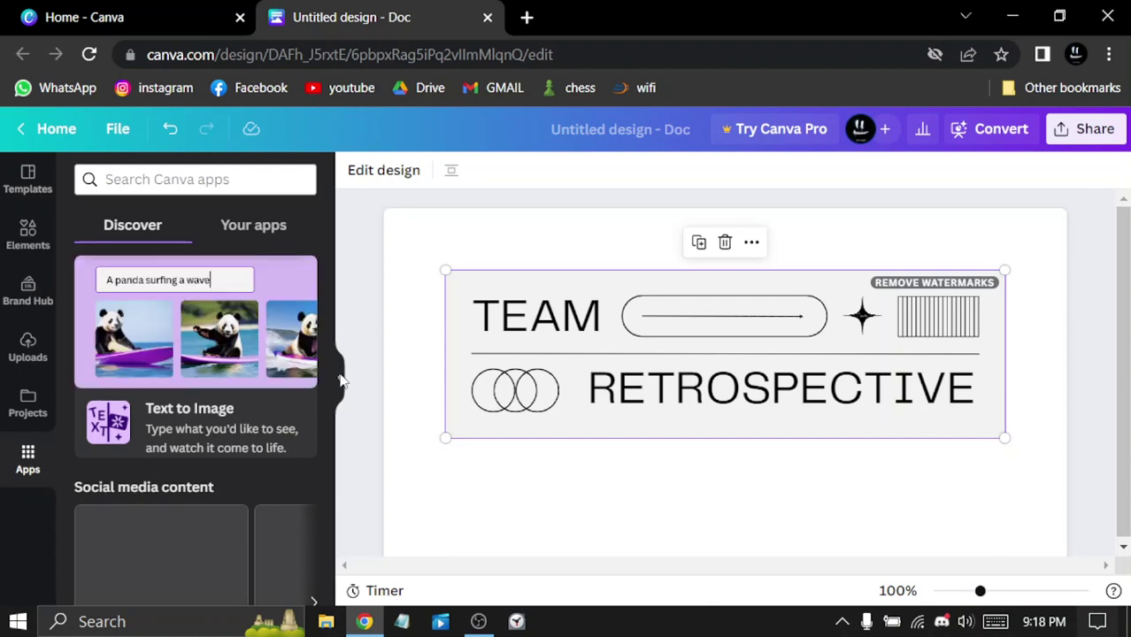
# Collapse the side panel and try enlarging the Team Retrospective banner.
pyautogui.click(341, 380)
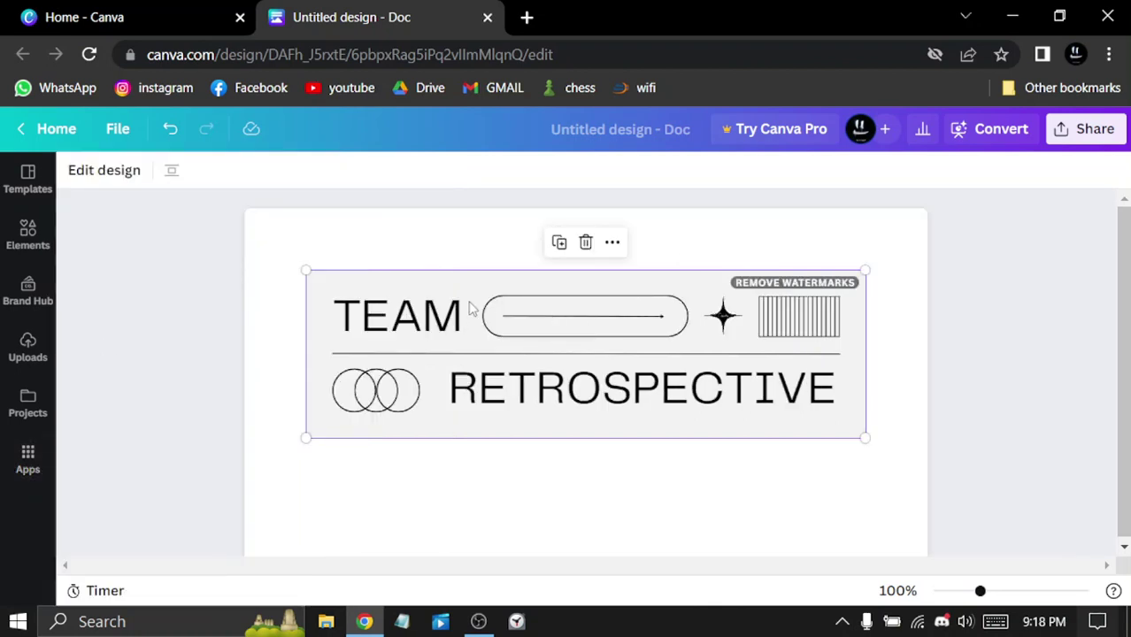
pyautogui.click(625, 453)
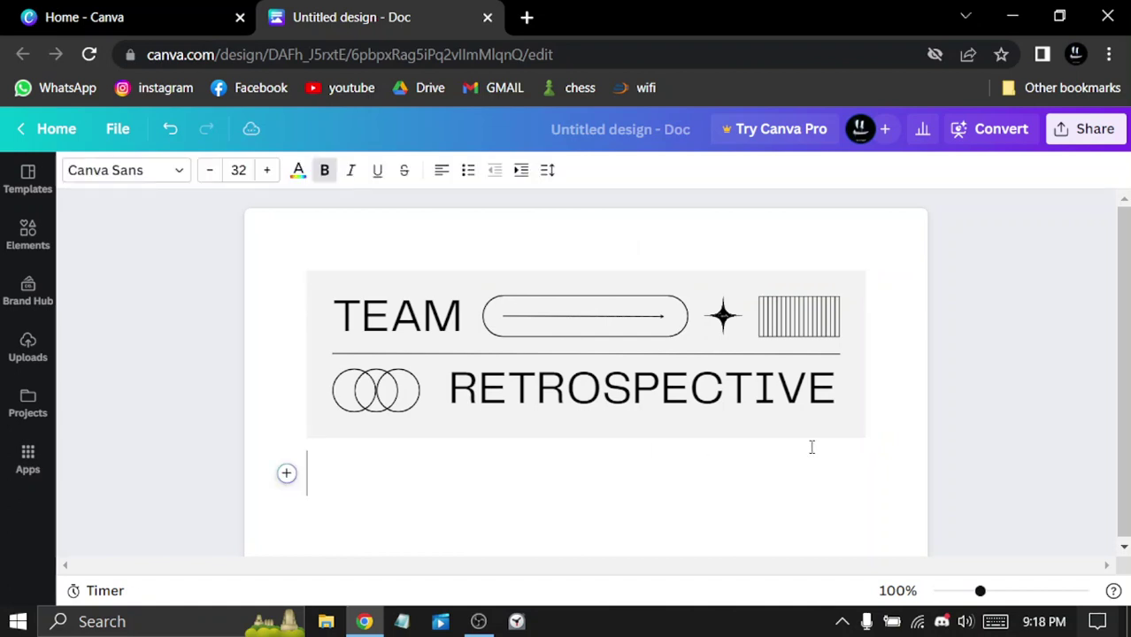
pyautogui.click(617, 343)
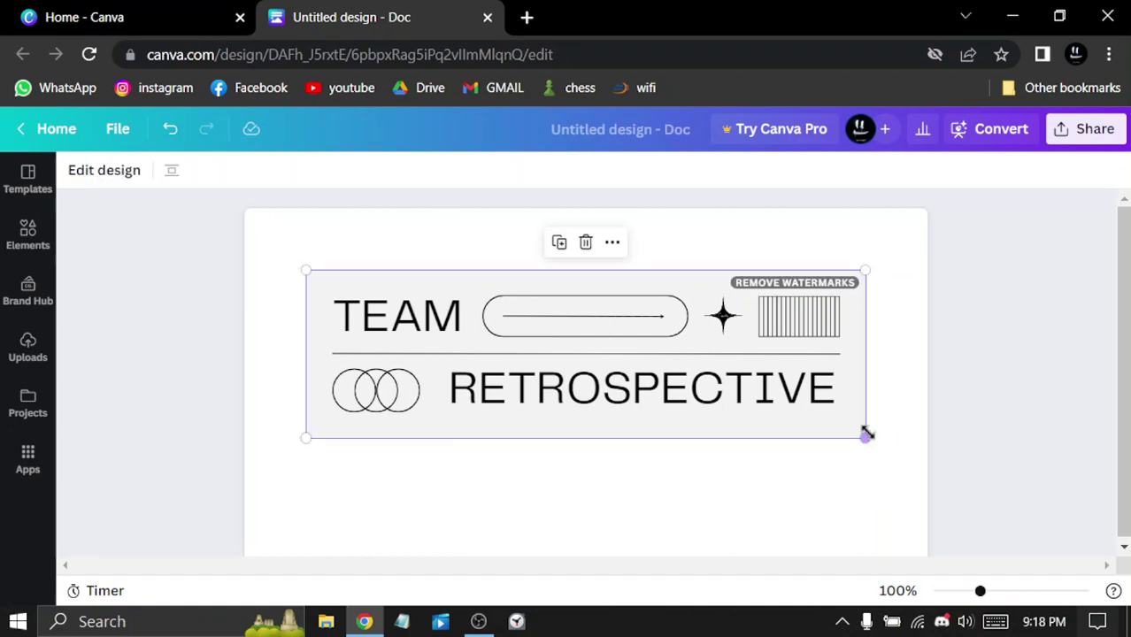
pyautogui.moveTo(867, 436); pyautogui.dragTo(893, 488)
# Type 'jzifzifzijfj' on the line below the banner and zoom to about 149%.
pyautogui.click(511, 482)
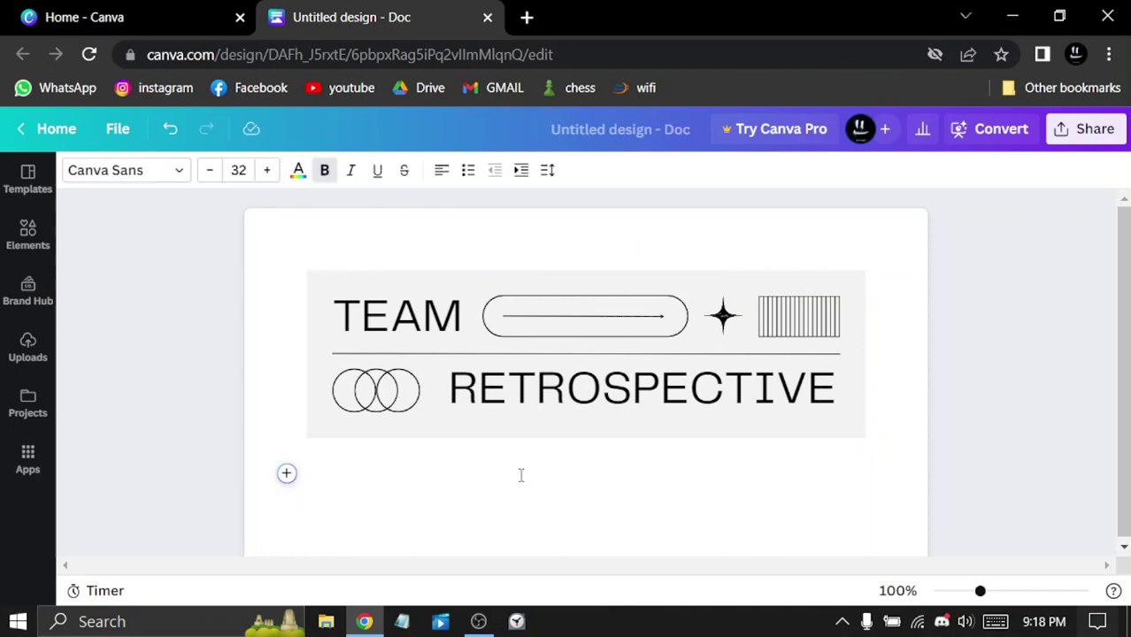
pyautogui.write('jzifzifzijfj')
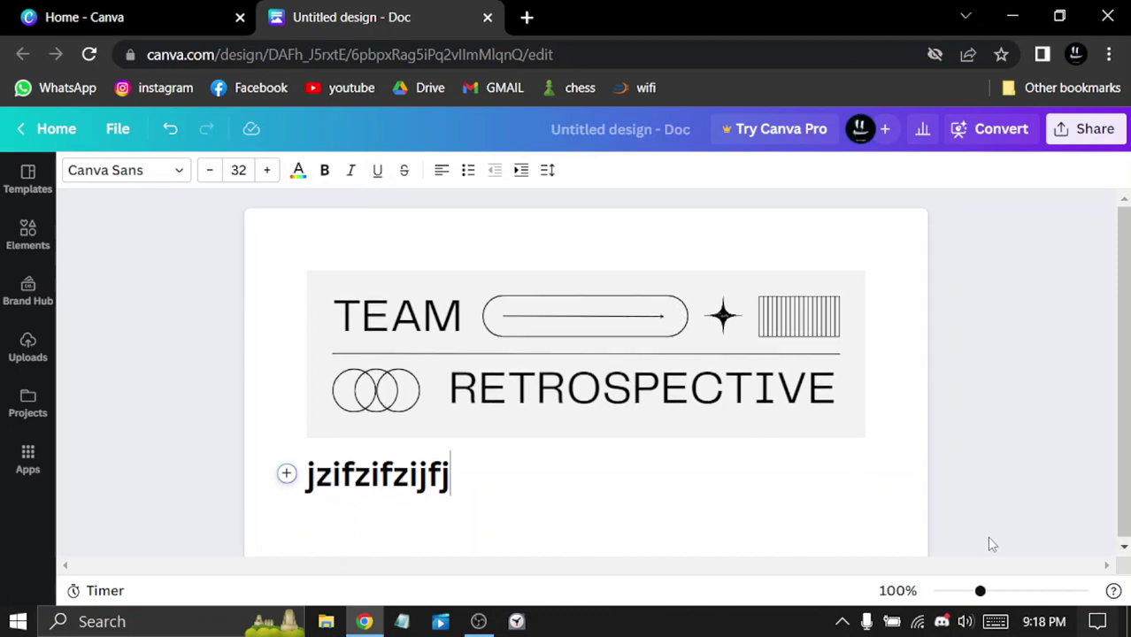
pyautogui.moveTo(979, 590); pyautogui.dragTo(1007, 590)
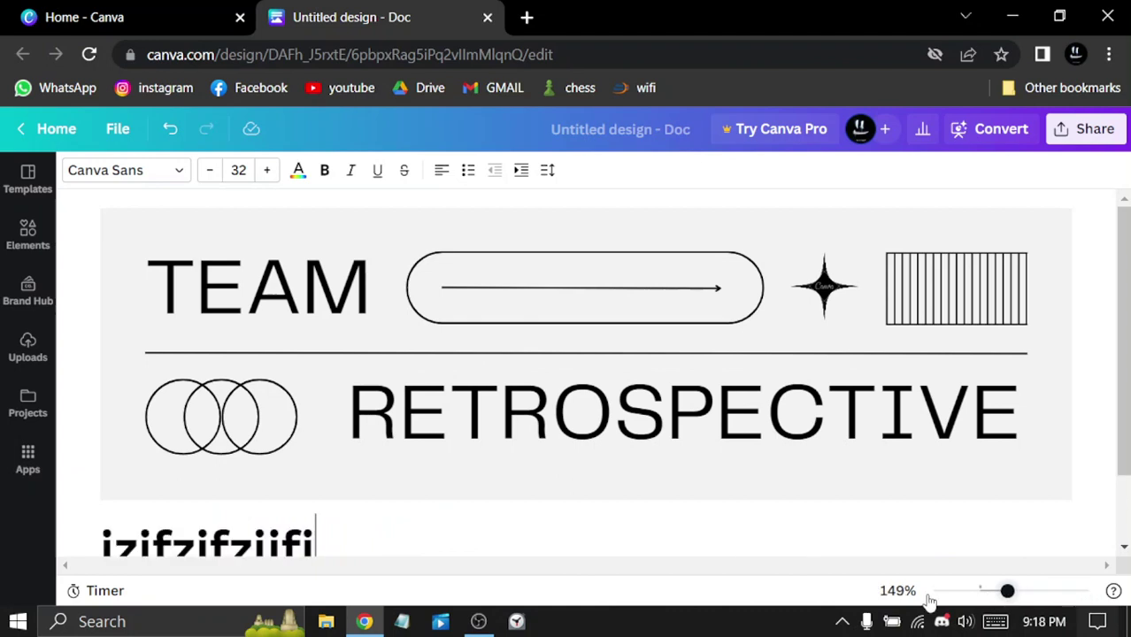
# Zoom to 50% and delete the 'jzifzifzijfj' text, leaving the line empty.
pyautogui.click(929, 595)
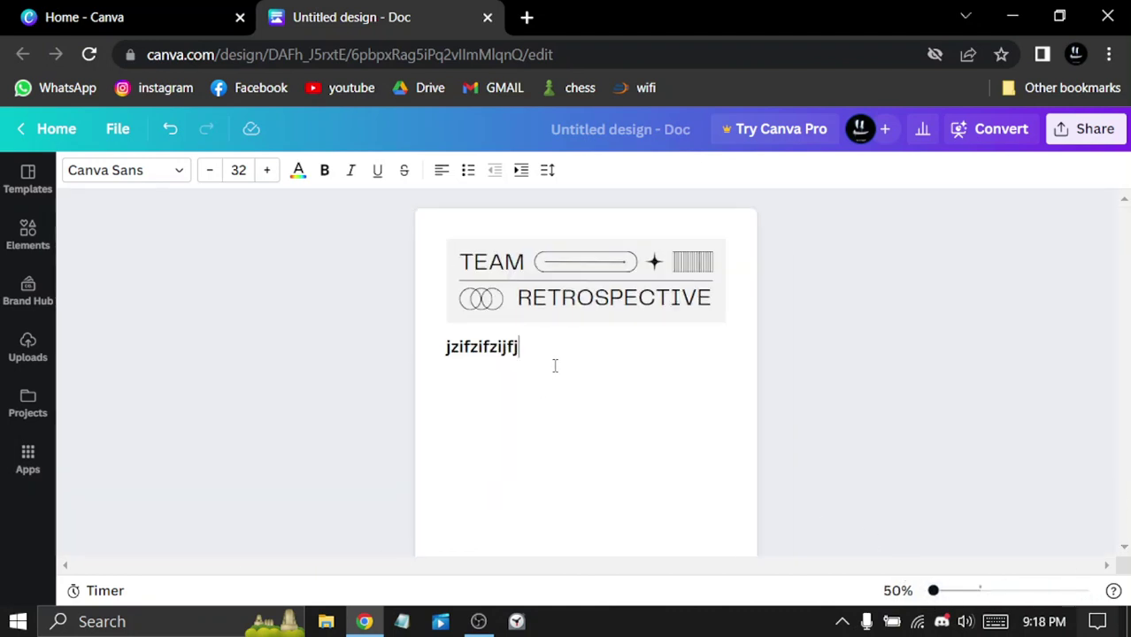
pyautogui.moveTo(520, 347); pyautogui.dragTo(427, 349)
pyautogui.press('BackSpace')
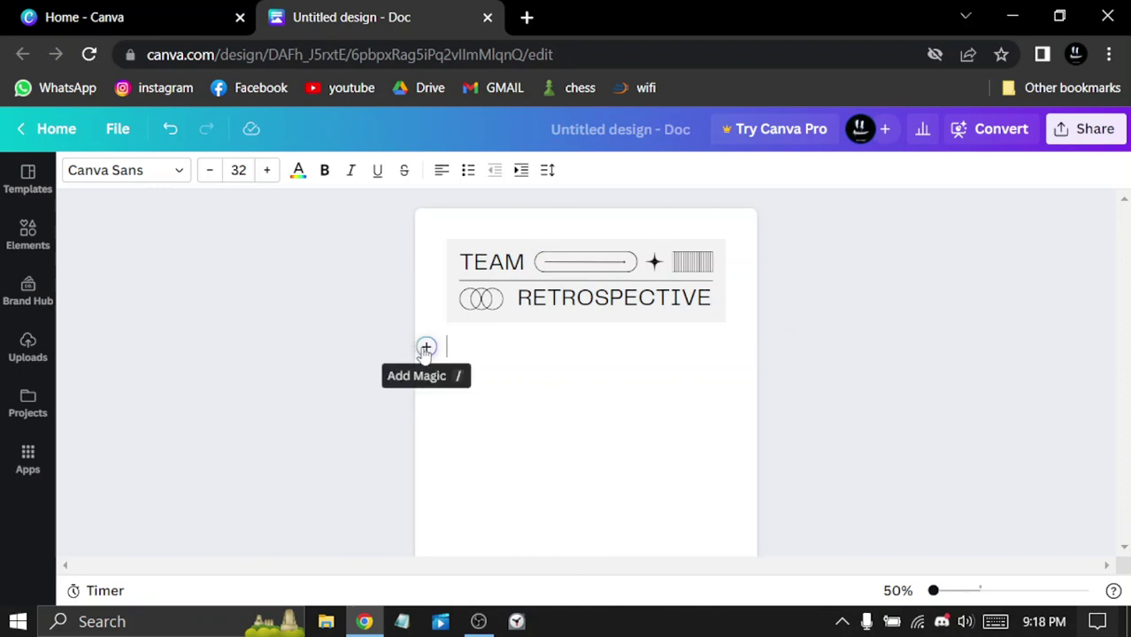
pyautogui.click(426, 348)
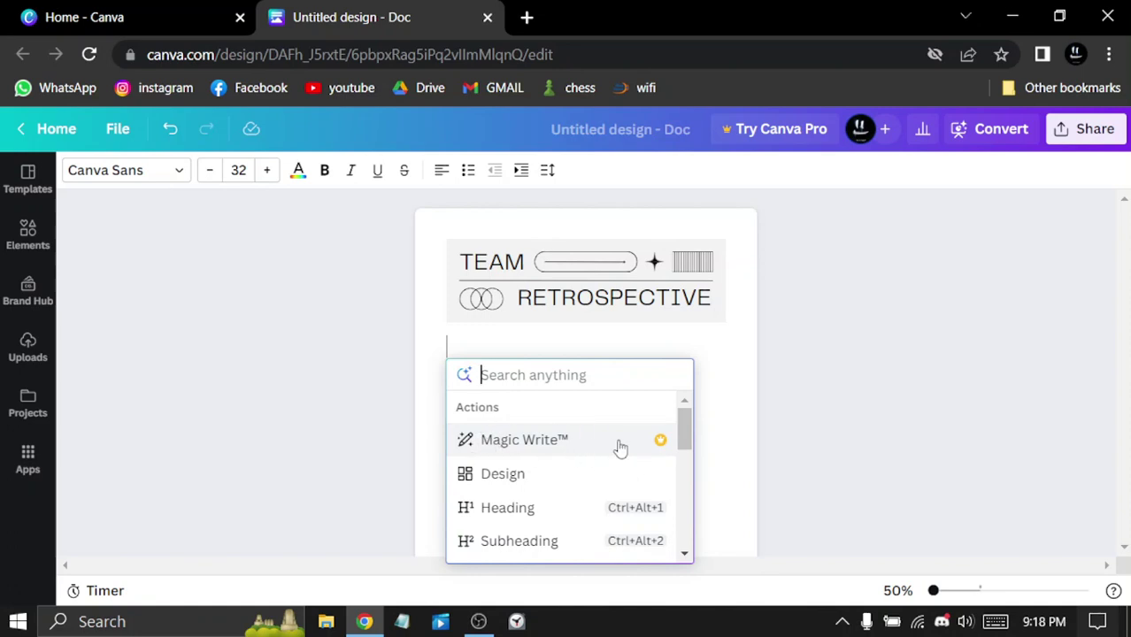
pyautogui.click(951, 416)
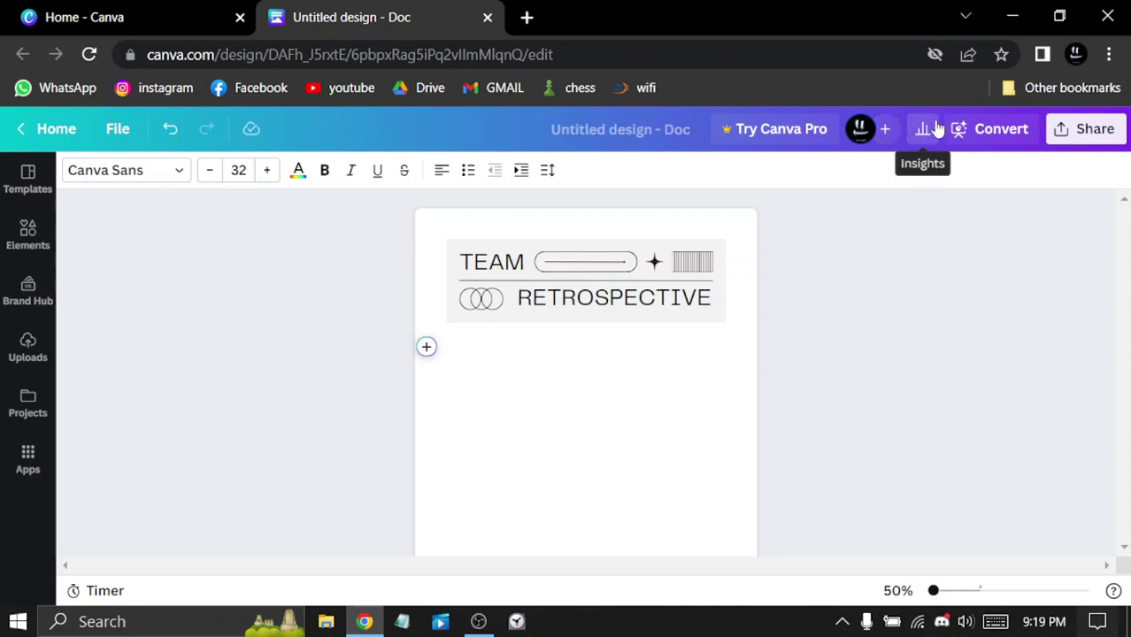
# Return to the Canva home dashboard and dismiss the 'Invite your teacher' popup.
pyautogui.click(37, 137)
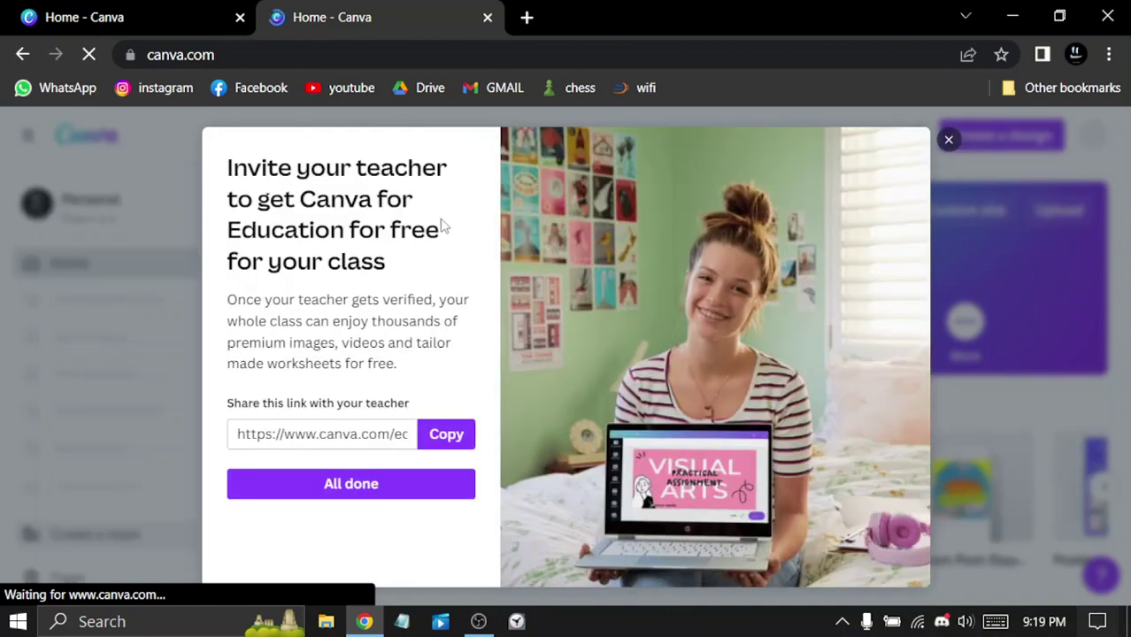
pyautogui.click(947, 141)
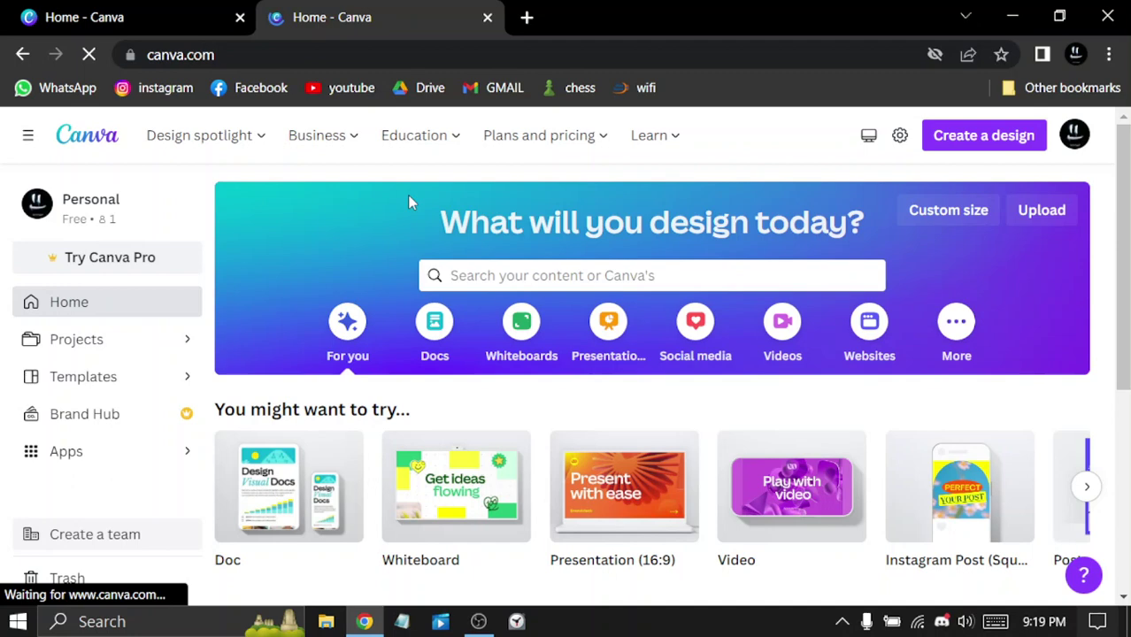
pyautogui.moveTo(502, 168)
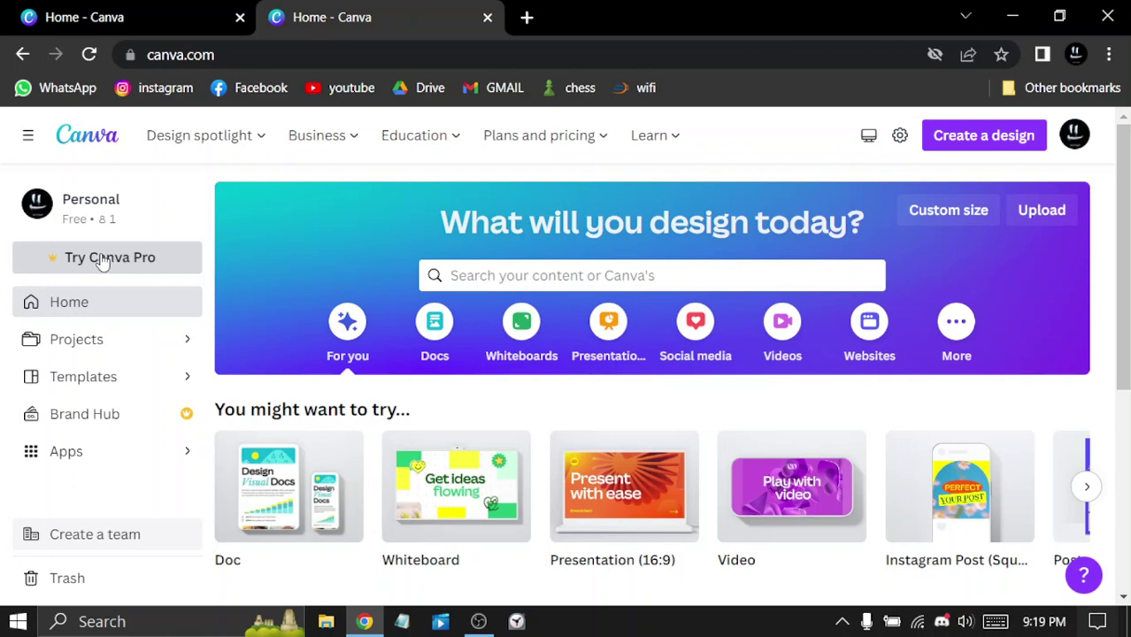
# Show the Canva Pro 30-day trial with Yearly $54.99 and Monthly $6.49 plans.
pyautogui.click(104, 259)
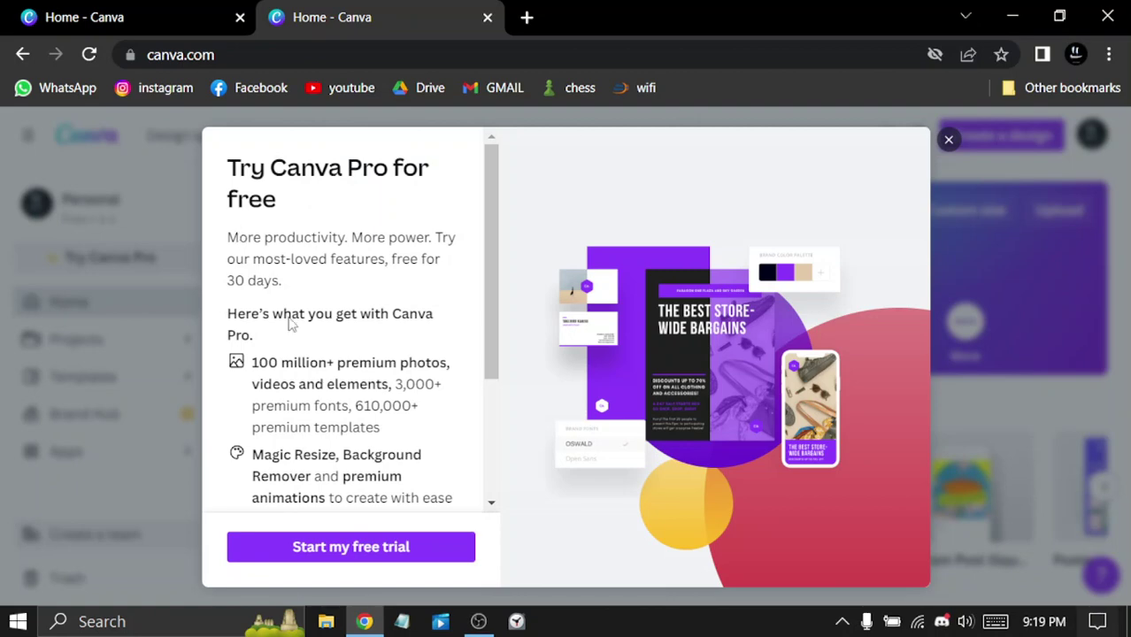
pyautogui.scroll(-3, 292, 325)
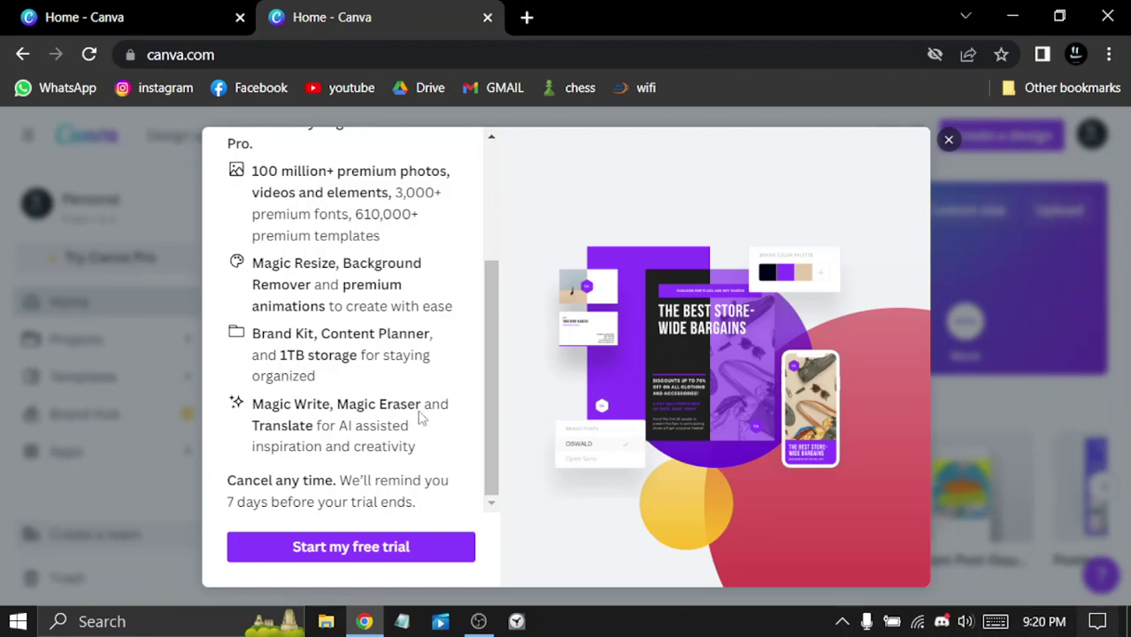
pyautogui.scroll(1, 381, 425)
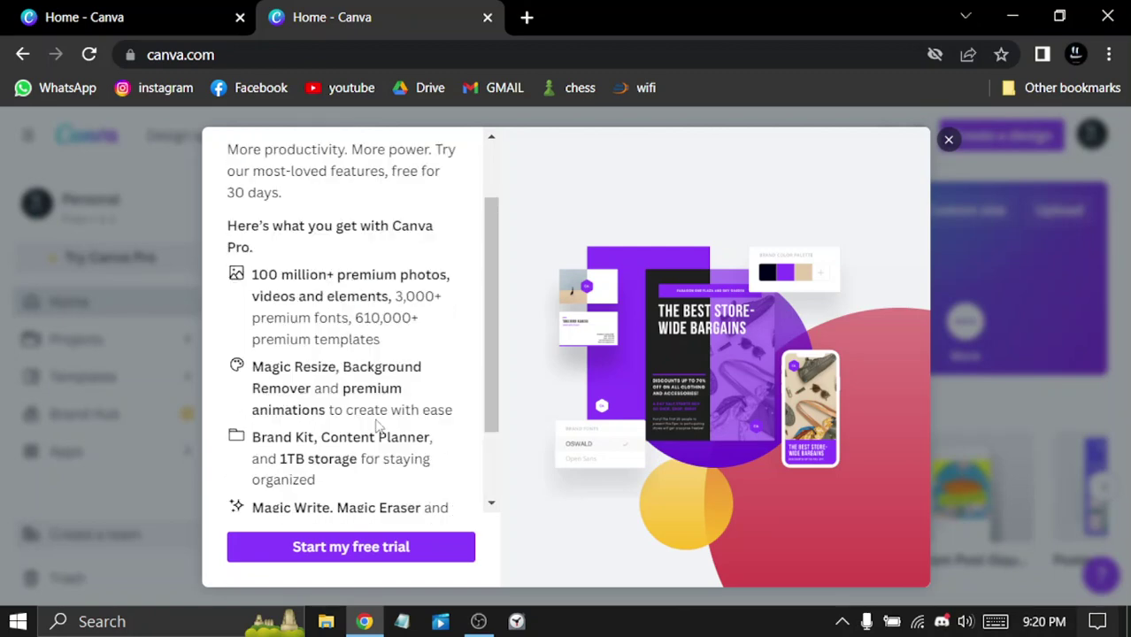
pyautogui.scroll(1, 379, 427)
pyautogui.scroll(-3, 363, 496)
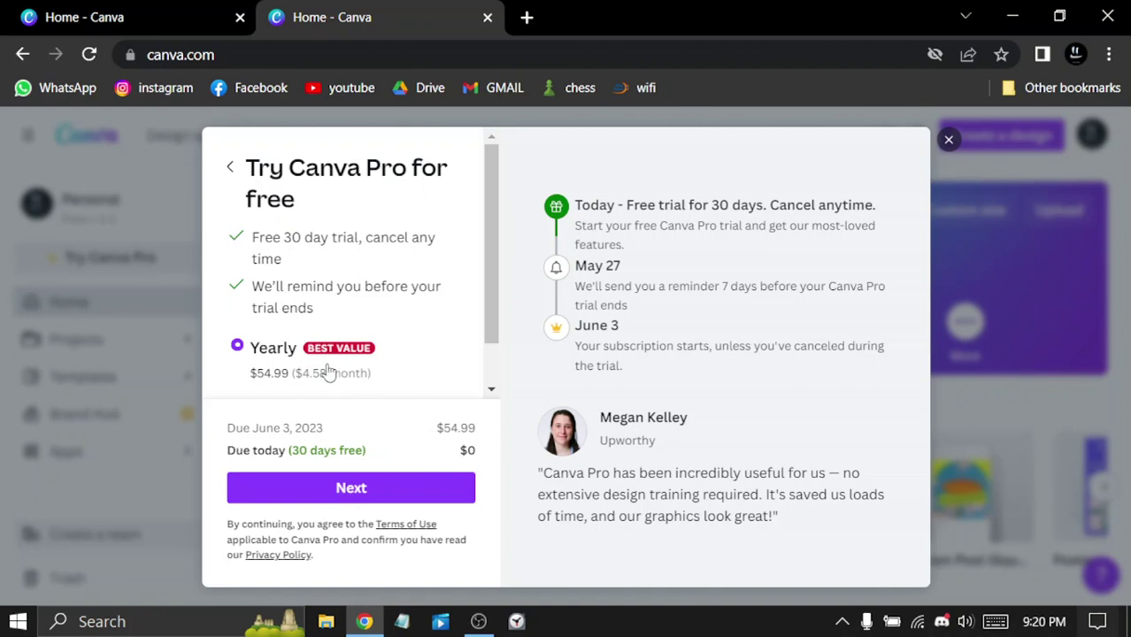
pyautogui.scroll(-1, 252, 351)
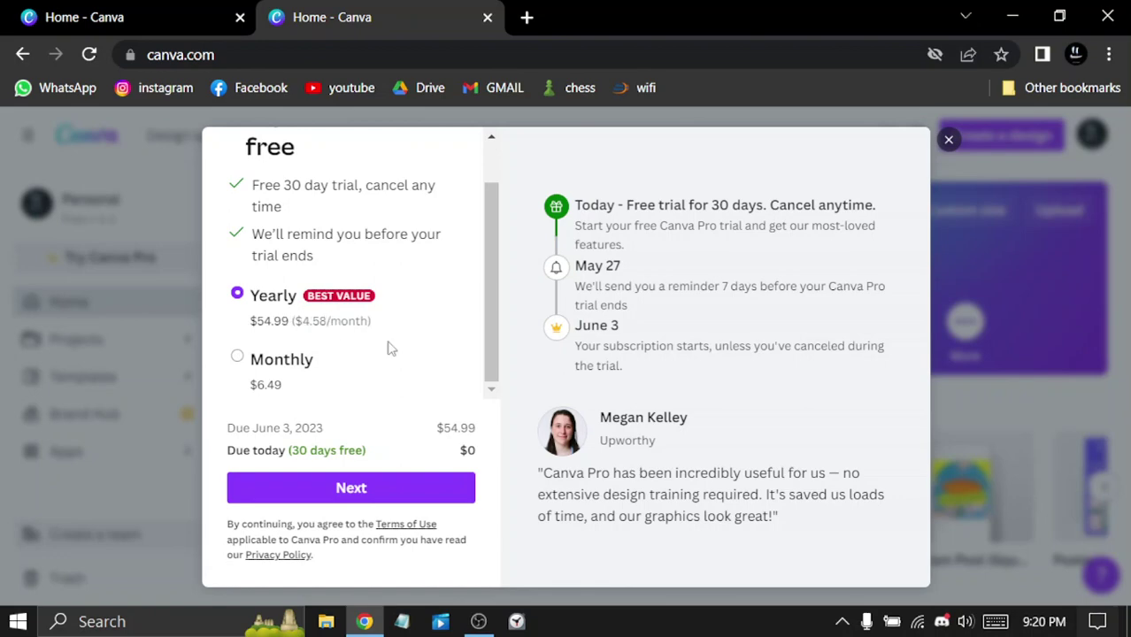
# Dismiss the Canva Pro offer and browse Whiteboard templates like Brainstorm, Flowchart and Planning instead of Docs.
pyautogui.click(948, 141)
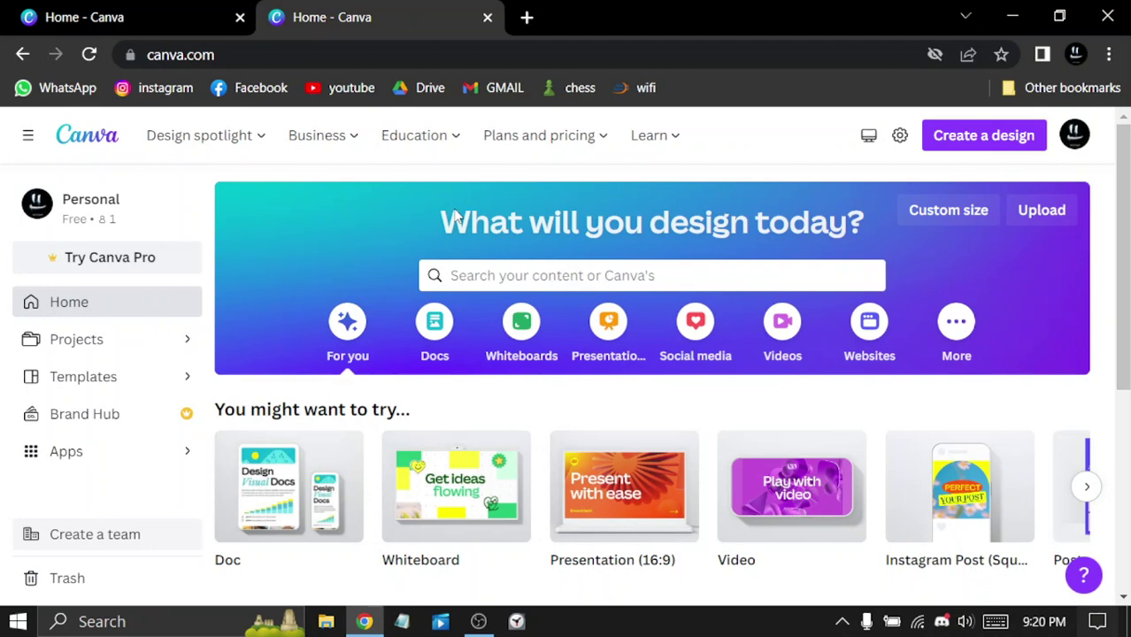
pyautogui.click(423, 330)
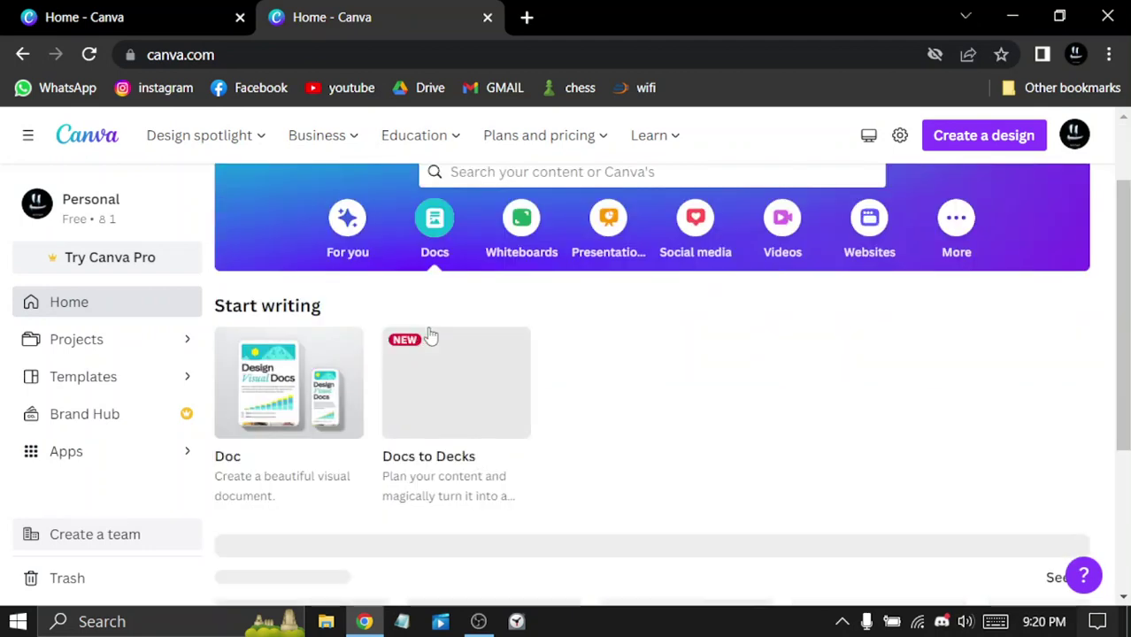
pyautogui.click(509, 230)
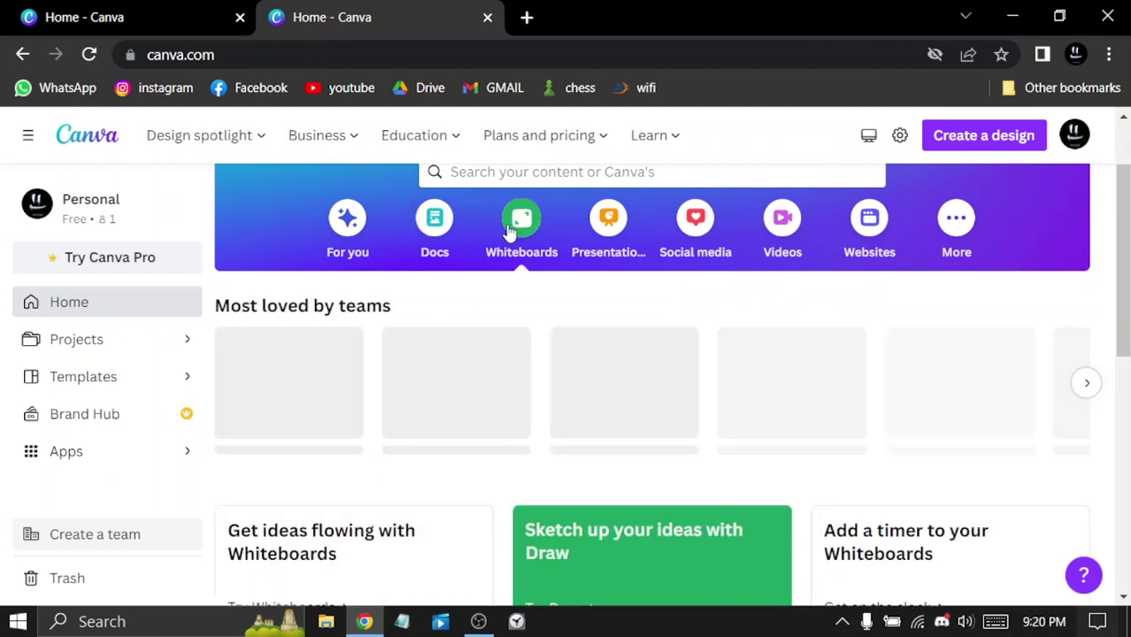
pyautogui.scroll(-2, 75, 338)
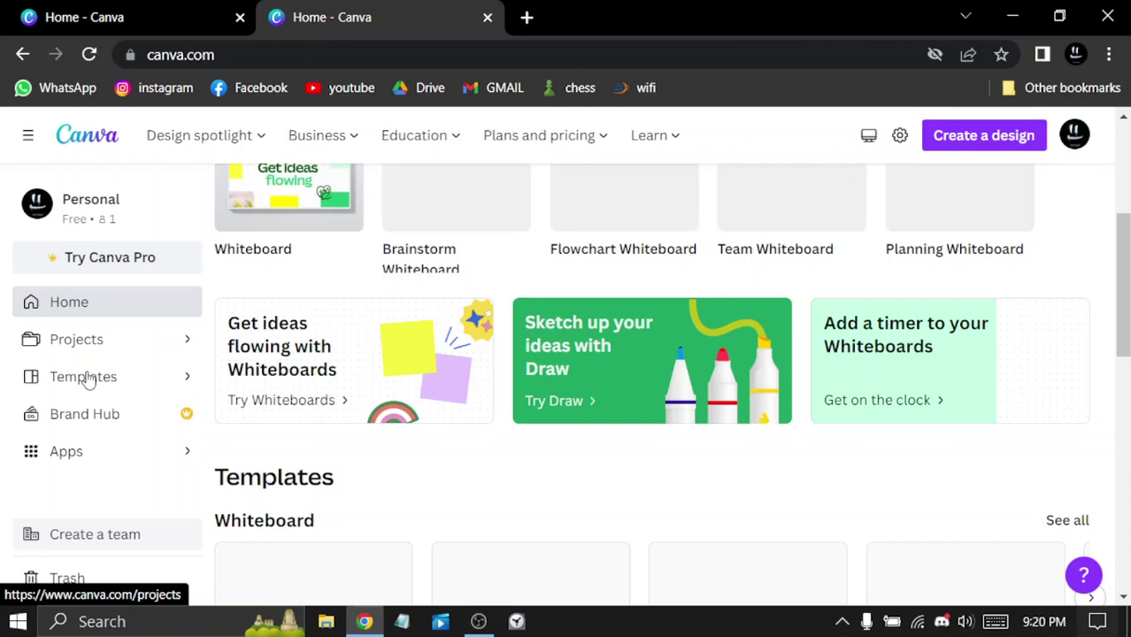
pyautogui.scroll(3, 893, 142)
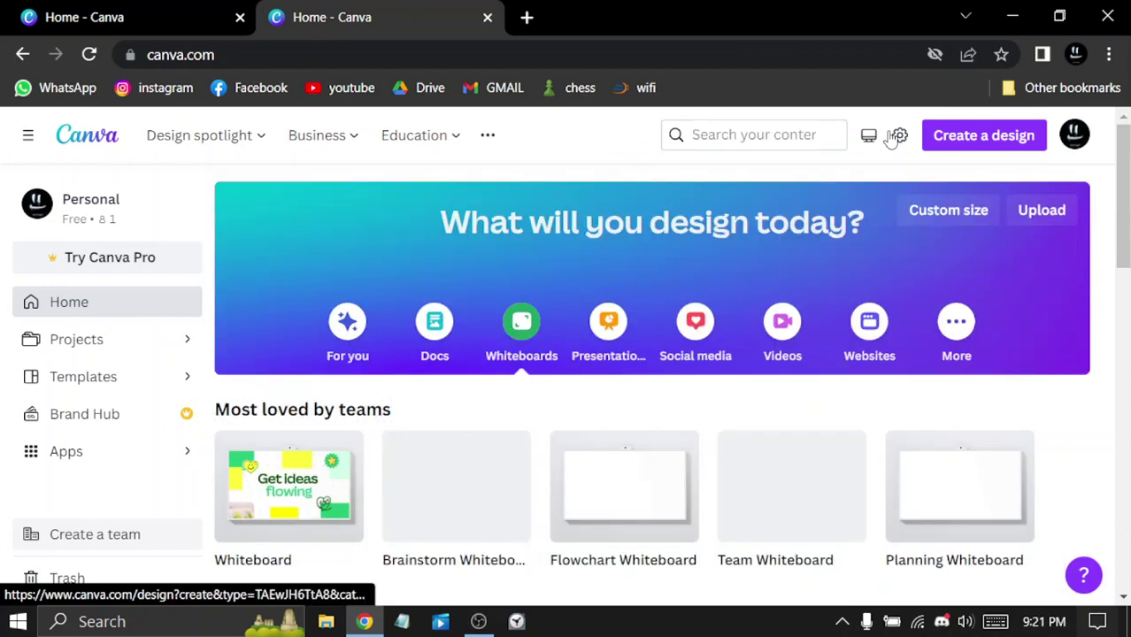
# Open Your account settings and scroll to the Theme section, currently Light.
pyautogui.click(898, 138)
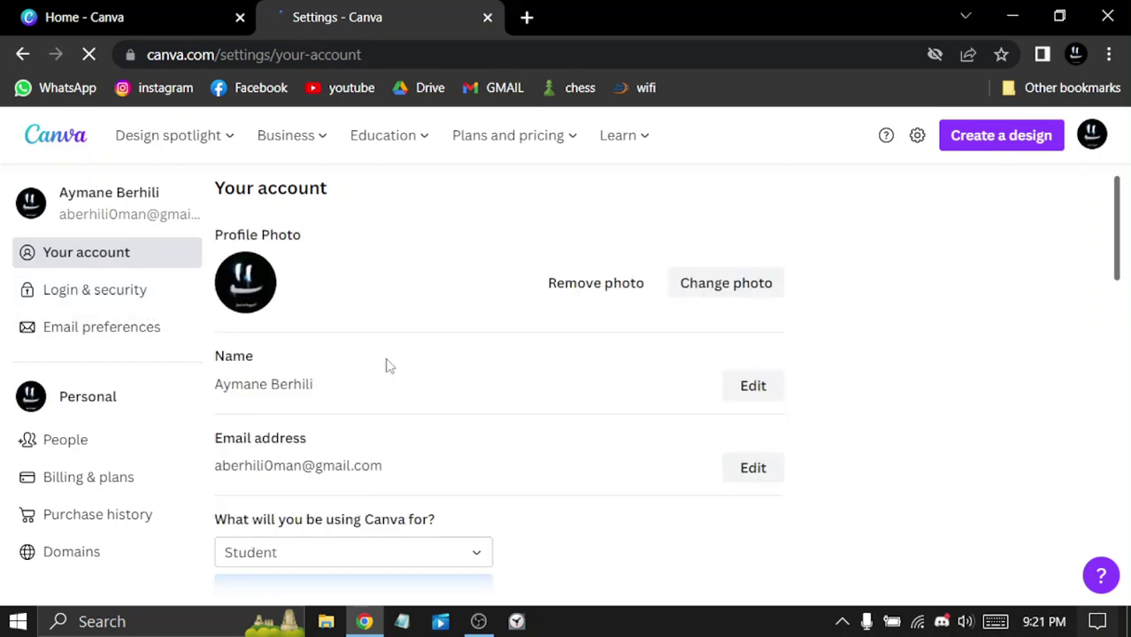
pyautogui.scroll(-3, 891, 318)
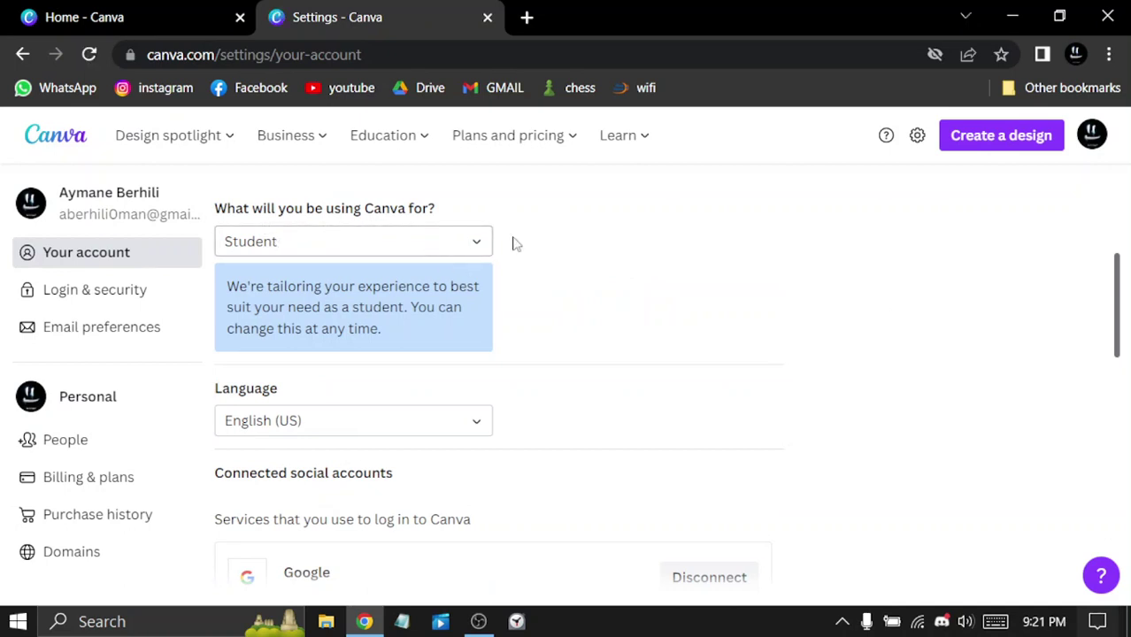
pyautogui.scroll(-3, 699, 299)
pyautogui.scroll(-2, 699, 299)
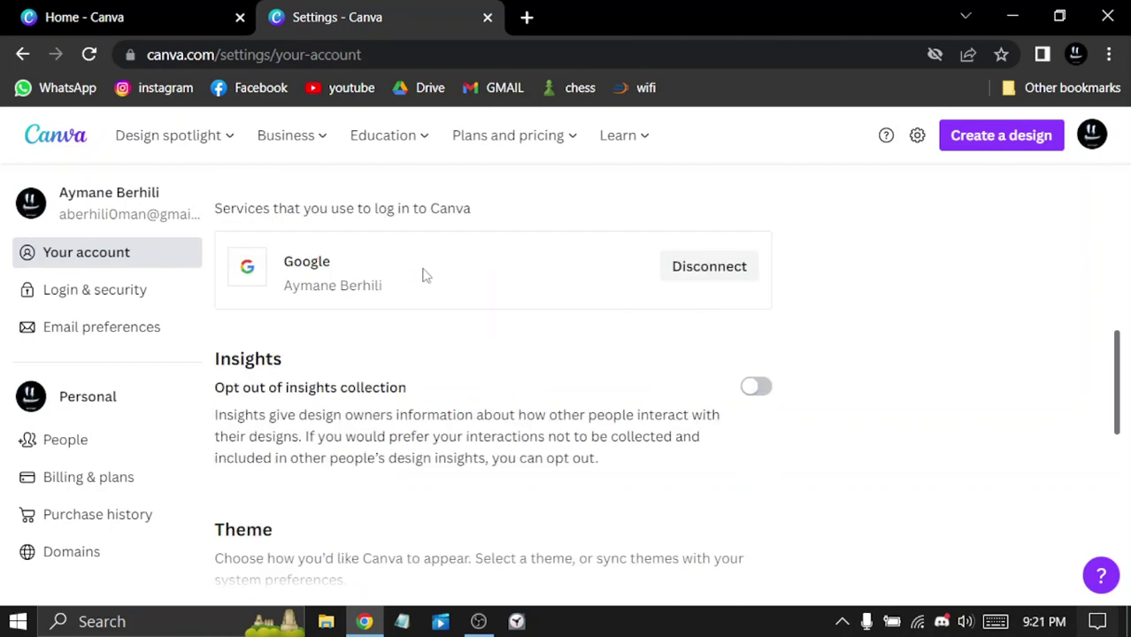
pyautogui.scroll(-2, 684, 304)
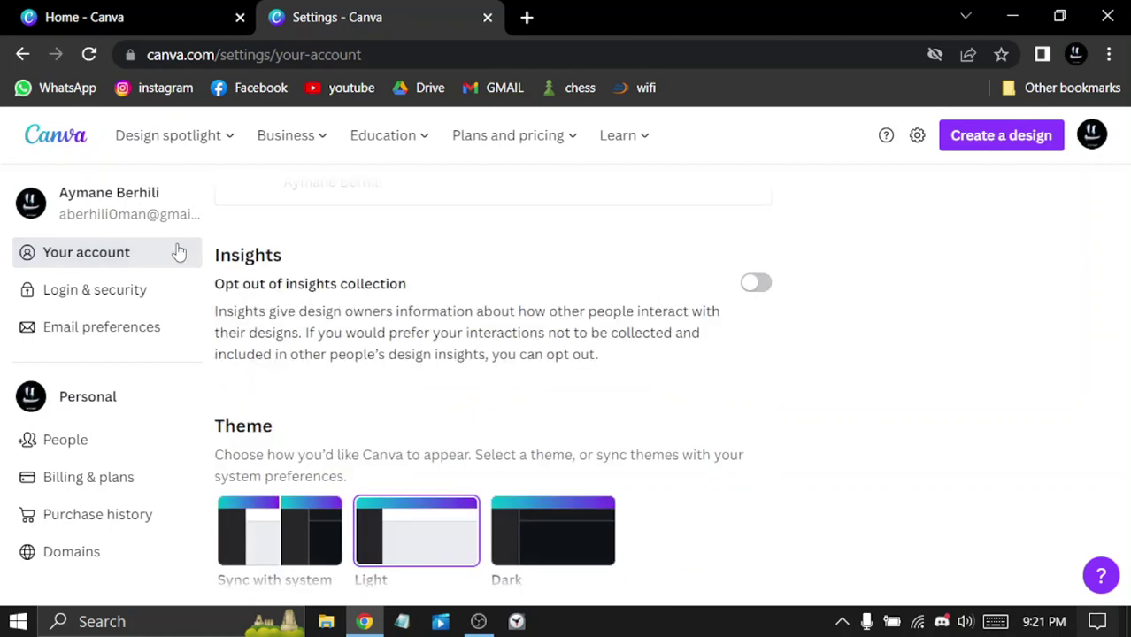
pyautogui.scroll(-2, 417, 303)
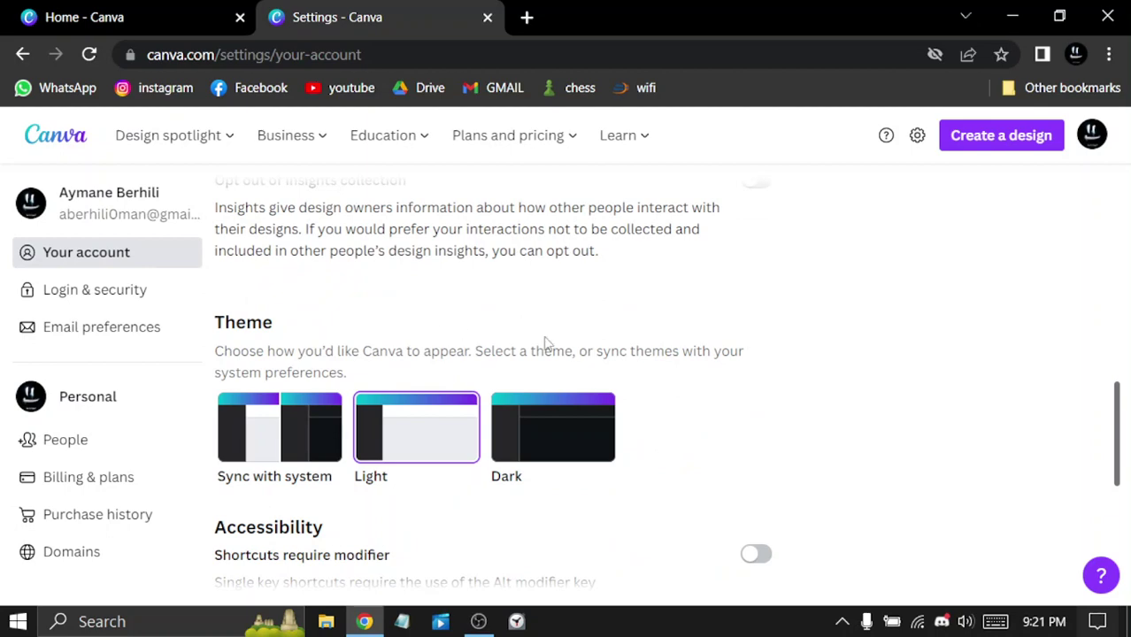
# Choose the Dark theme so the settings page turns dark.
pyautogui.click(565, 441)
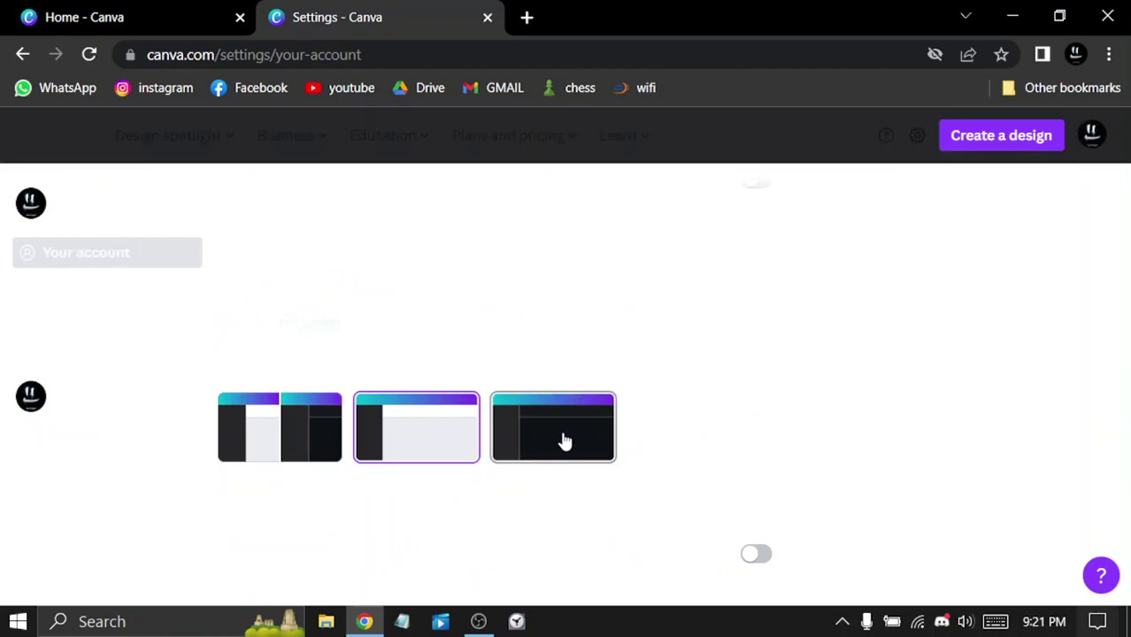
pyautogui.scroll(-3, 777, 336)
pyautogui.scroll(2, 777, 336)
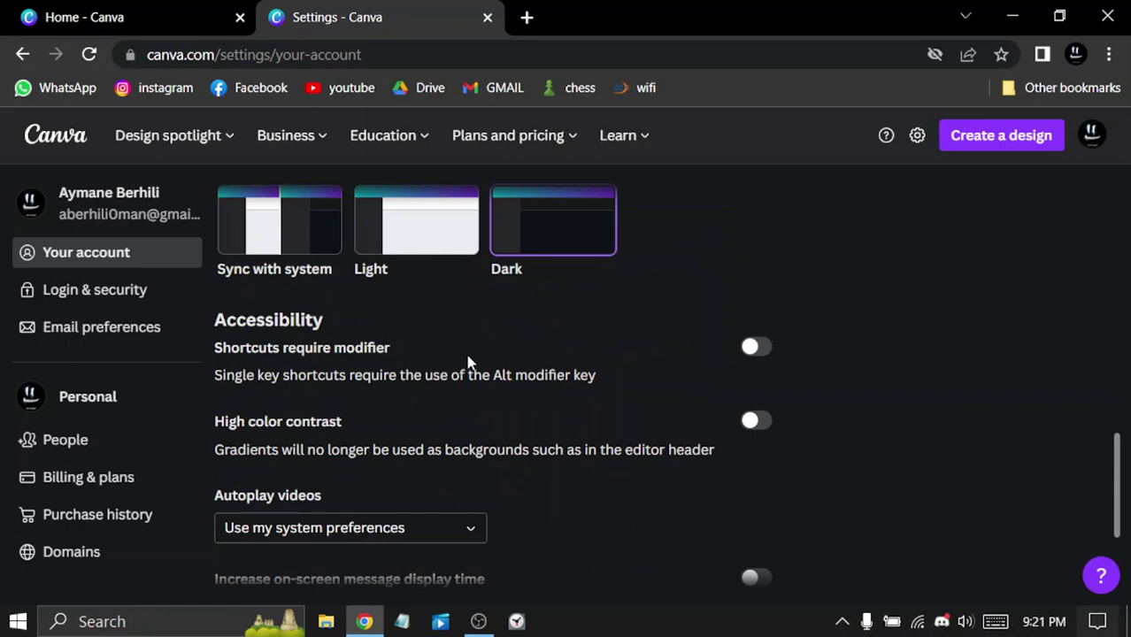
pyautogui.scroll(-2, 471, 361)
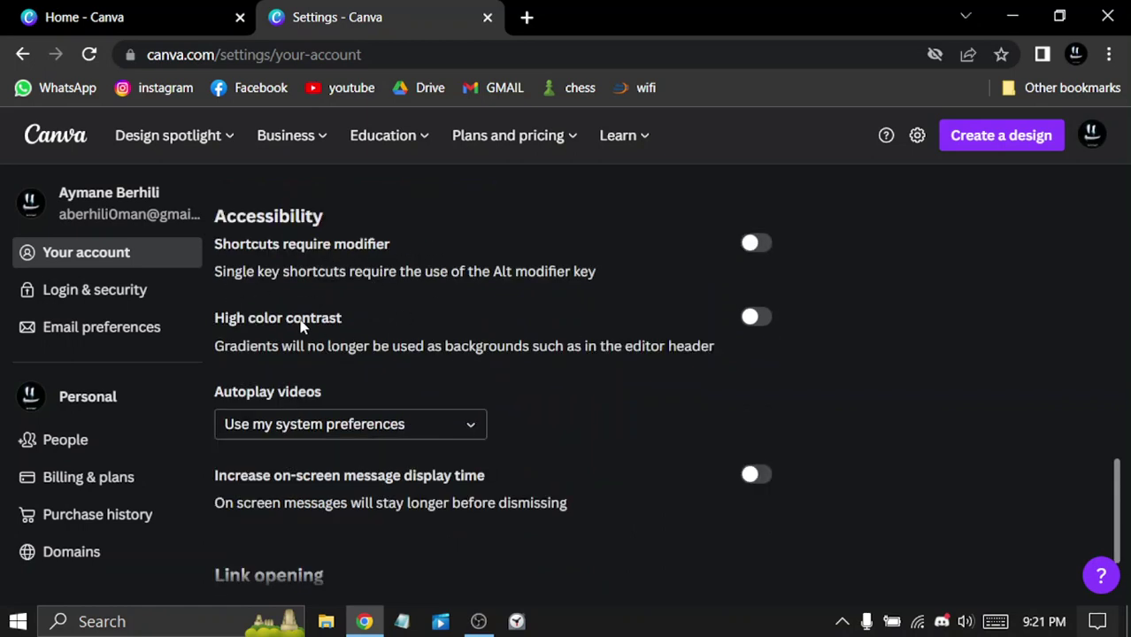
pyautogui.scroll(-2, 529, 341)
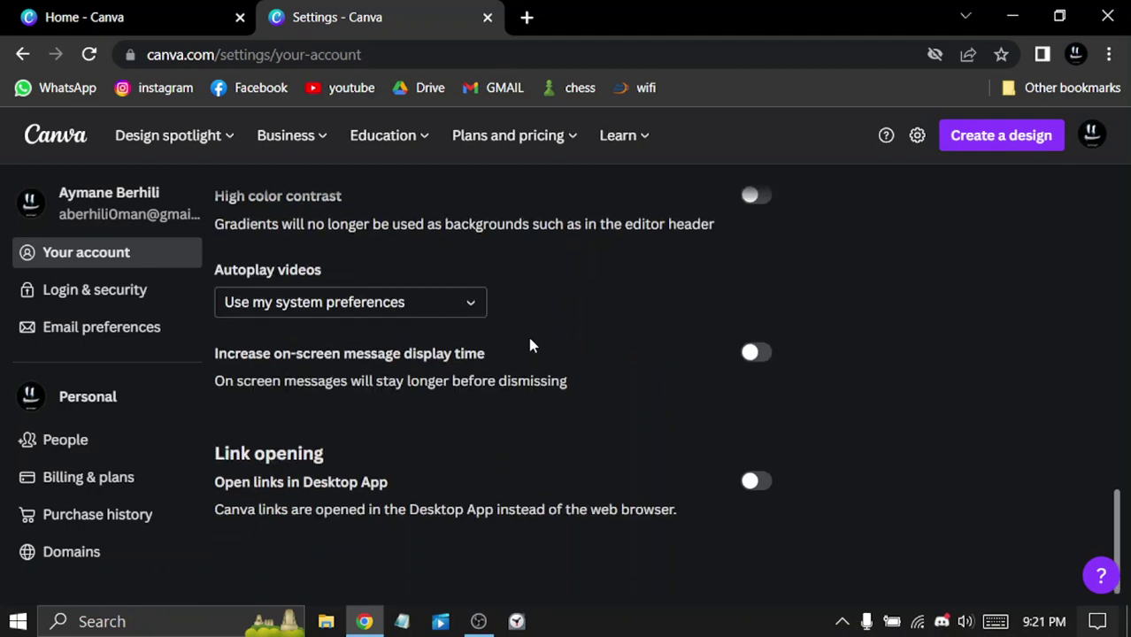
pyautogui.scroll(20, 530, 345)
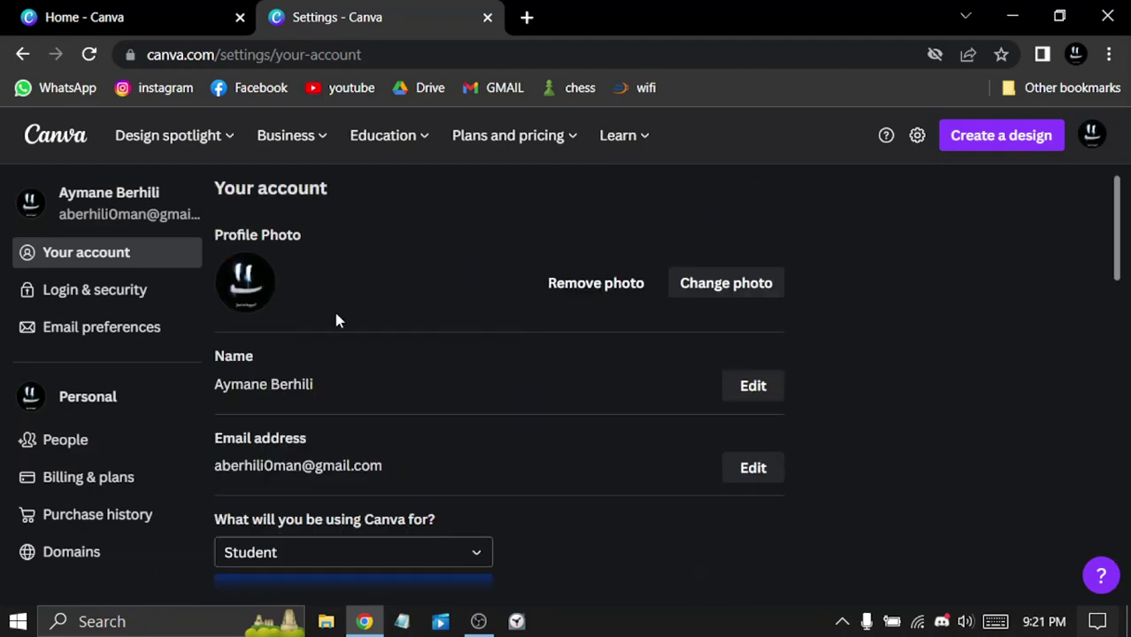
# Look over Login & security, then go to the Email preferences settings.
pyautogui.click(83, 293)
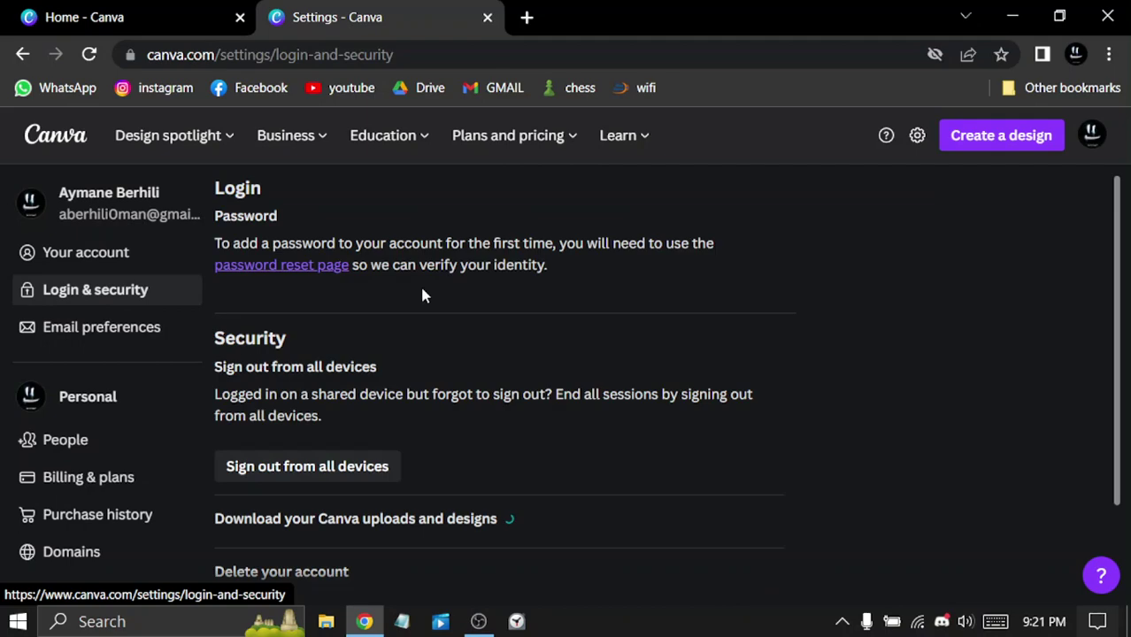
pyautogui.scroll(-3, 583, 294)
pyautogui.scroll(3, 583, 294)
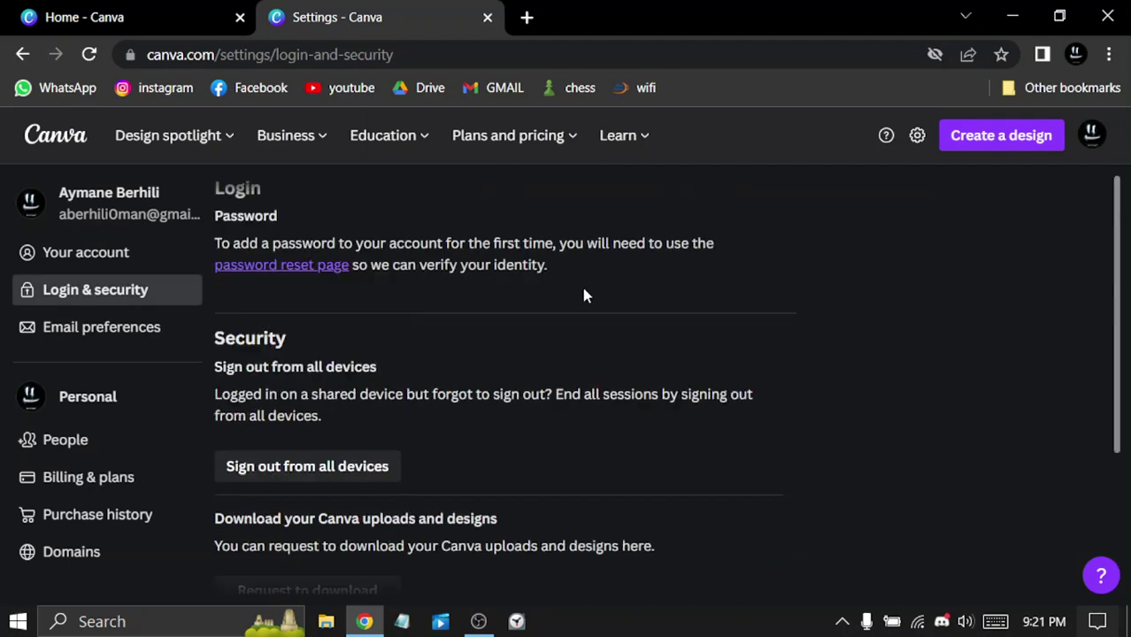
pyautogui.click(80, 325)
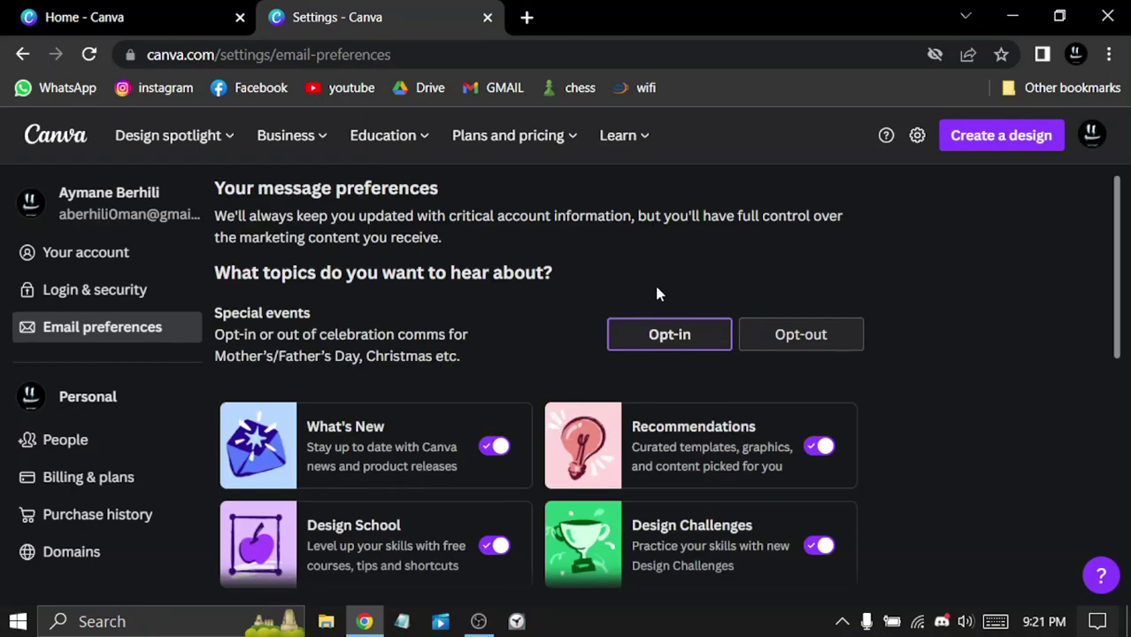
pyautogui.scroll(-3, 478, 279)
pyautogui.scroll(-2, 475, 274)
pyautogui.scroll(3, 475, 279)
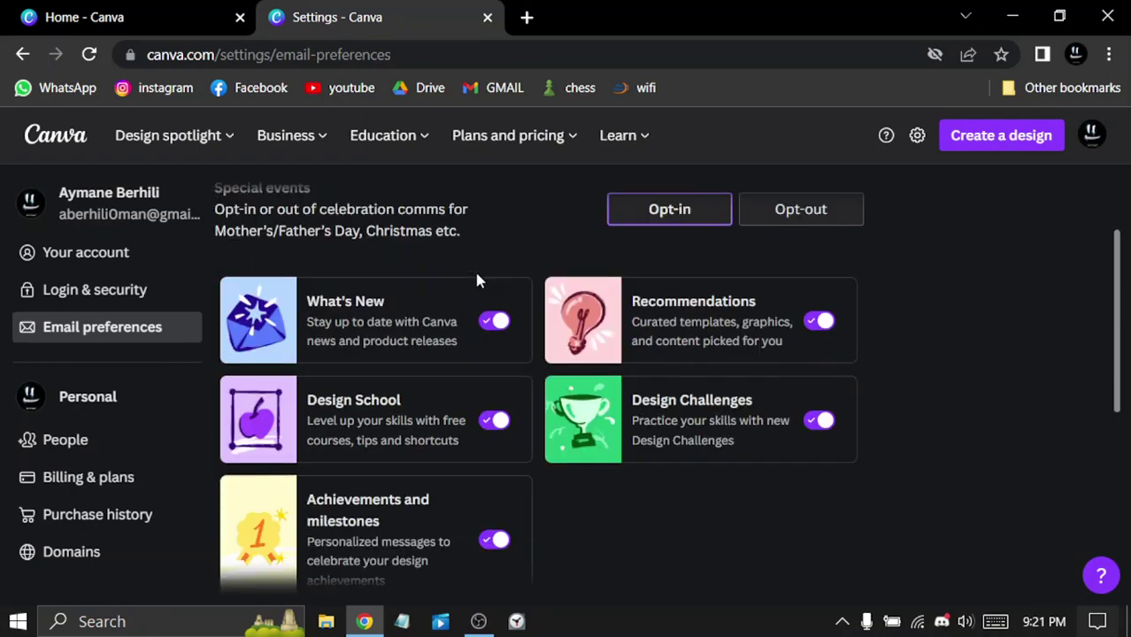
# Turn off What's New and Recommendations emails, leaving Design School and Design Challenges on.
pyautogui.click(496, 324)
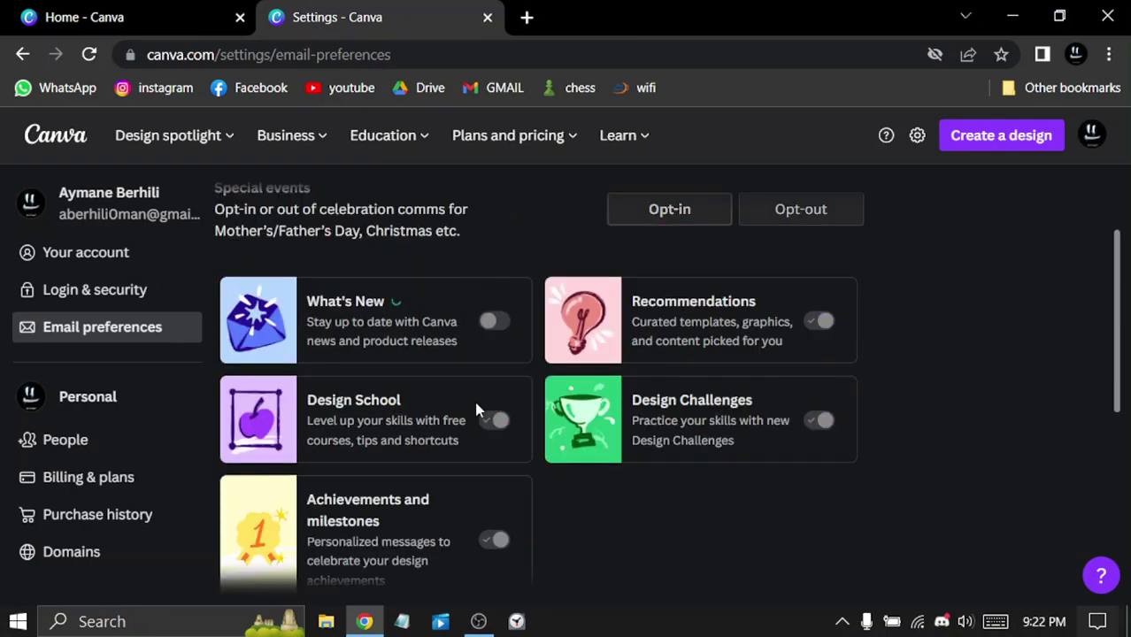
pyautogui.click(826, 326)
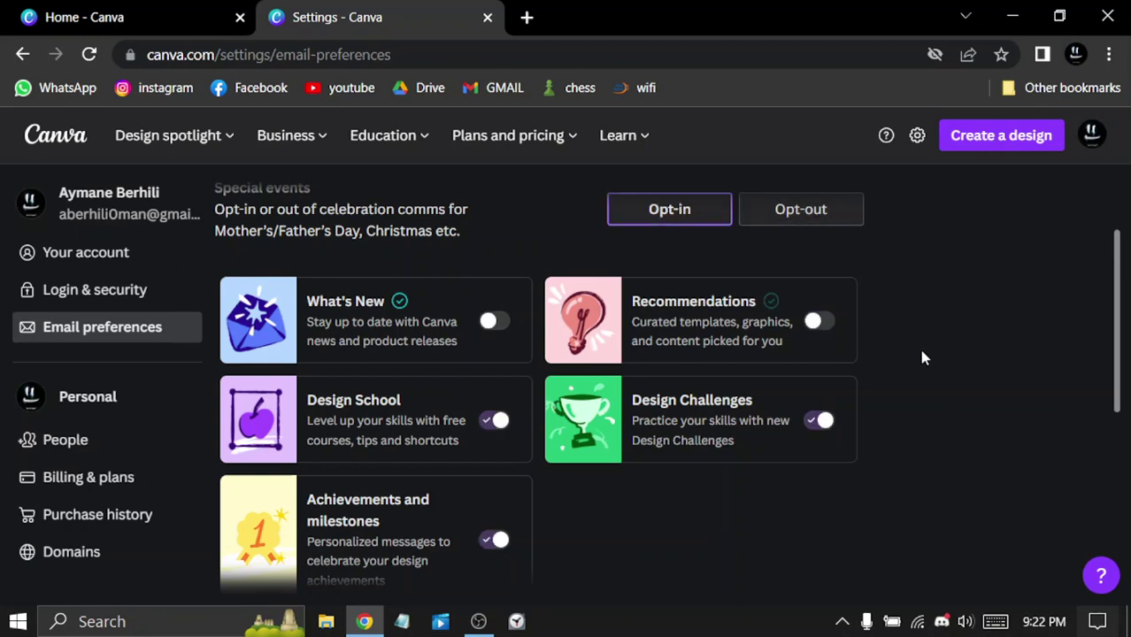
pyautogui.scroll(-5, 918, 345)
pyautogui.scroll(6, 904, 339)
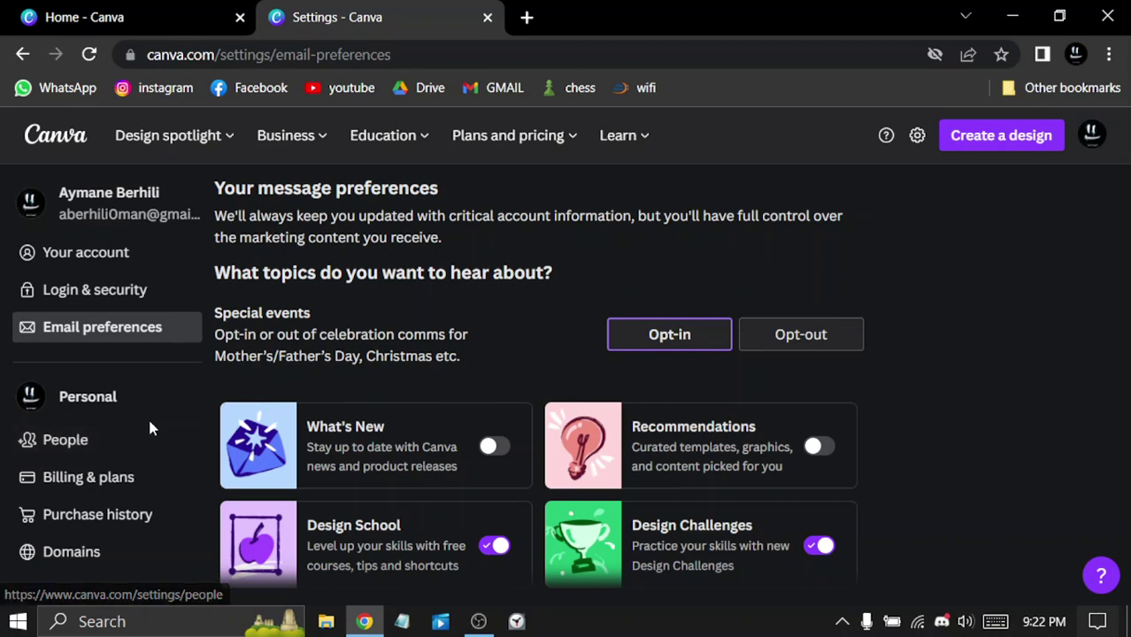
# Review Billing & plans and Purchase history, ending on the Domains page.
pyautogui.click(58, 481)
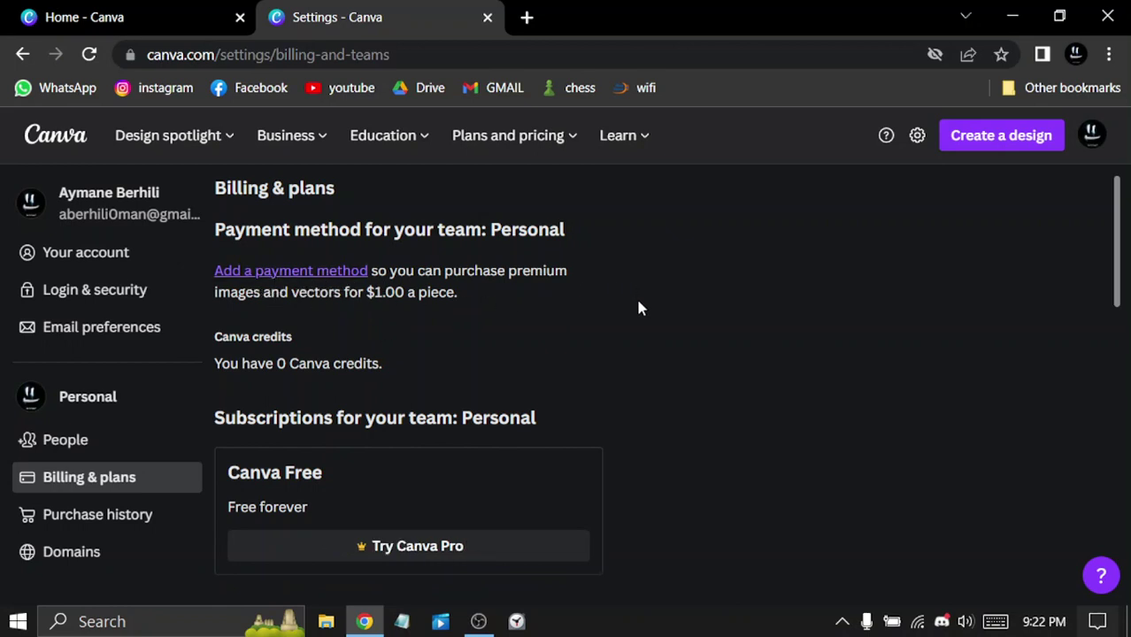
pyautogui.click(94, 521)
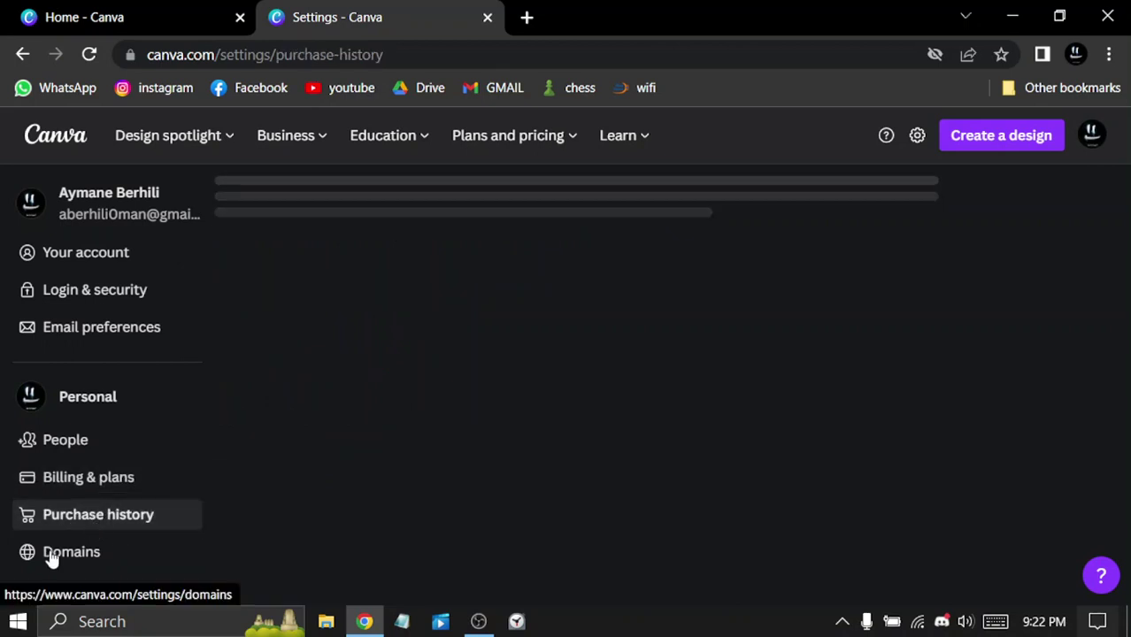
pyautogui.click(87, 551)
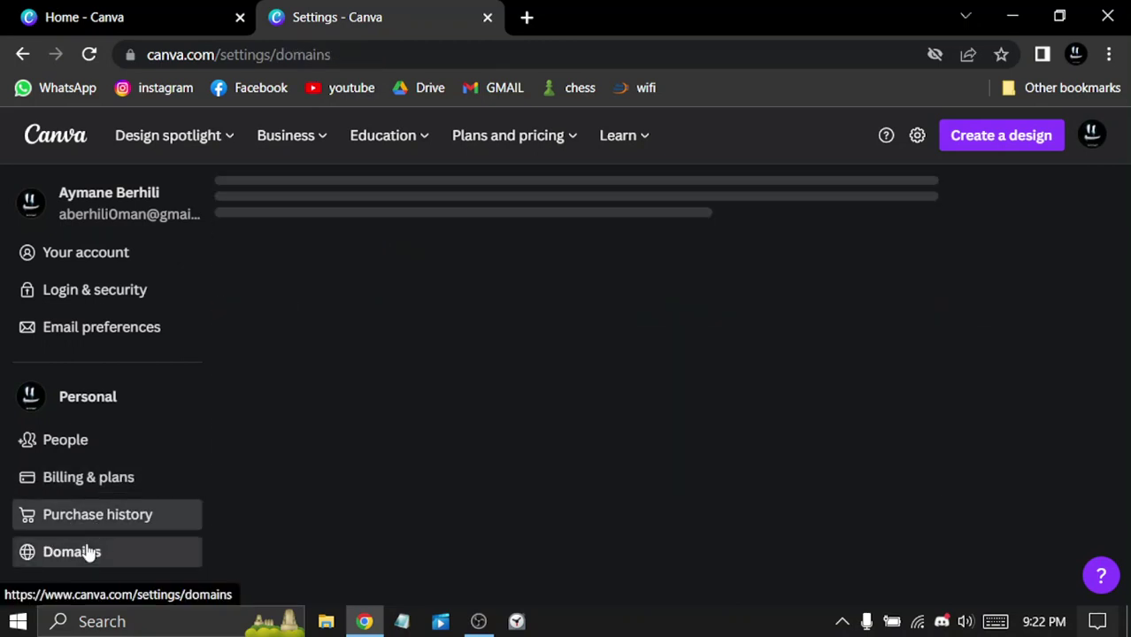